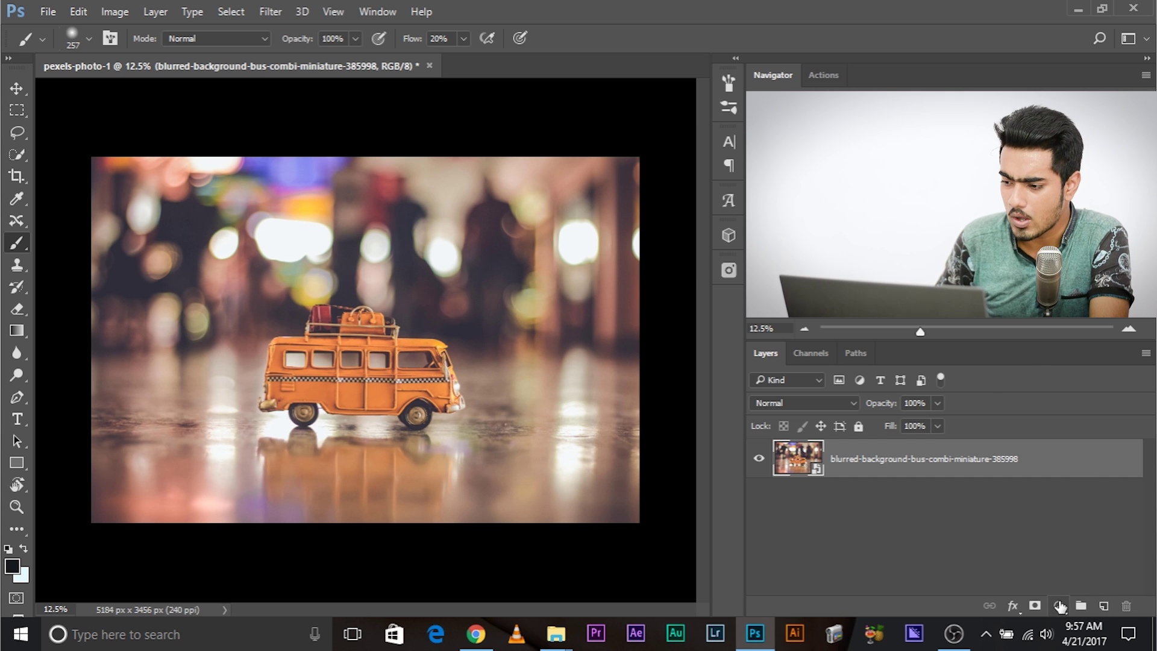
# Add a Solid Color fill layer set to pure black (000000) above the bus photo.
pyautogui.click(1058, 605)
pyautogui.click(962, 237)
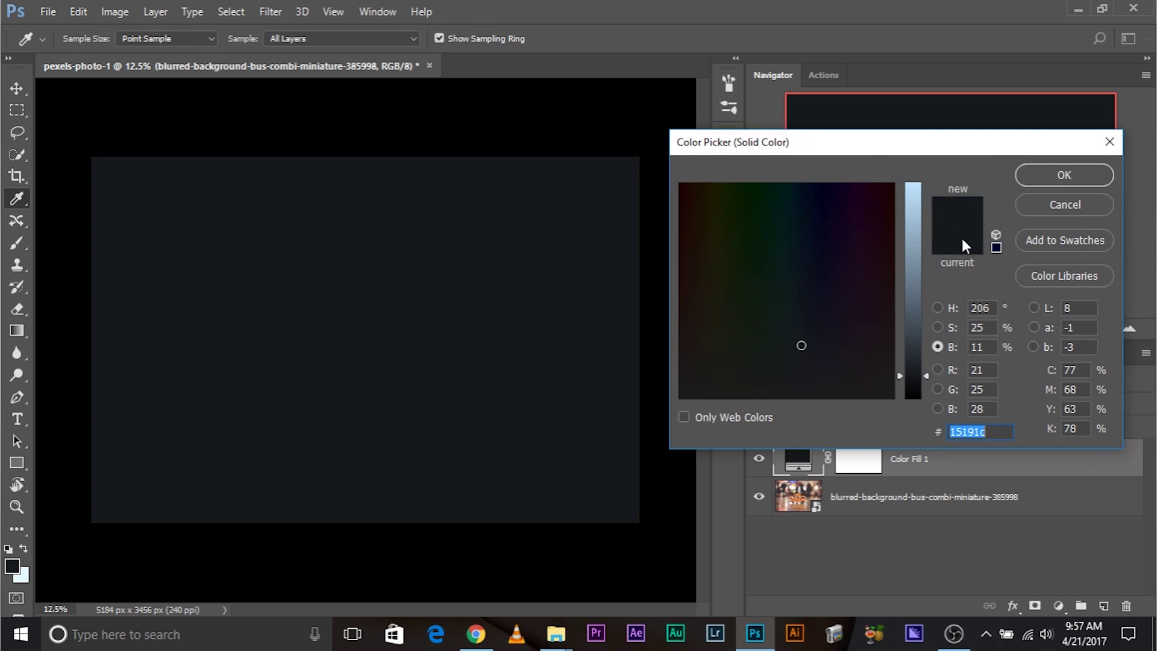
pyautogui.click(937, 308)
pyautogui.moveTo(702, 351); pyautogui.dragTo(679, 452)
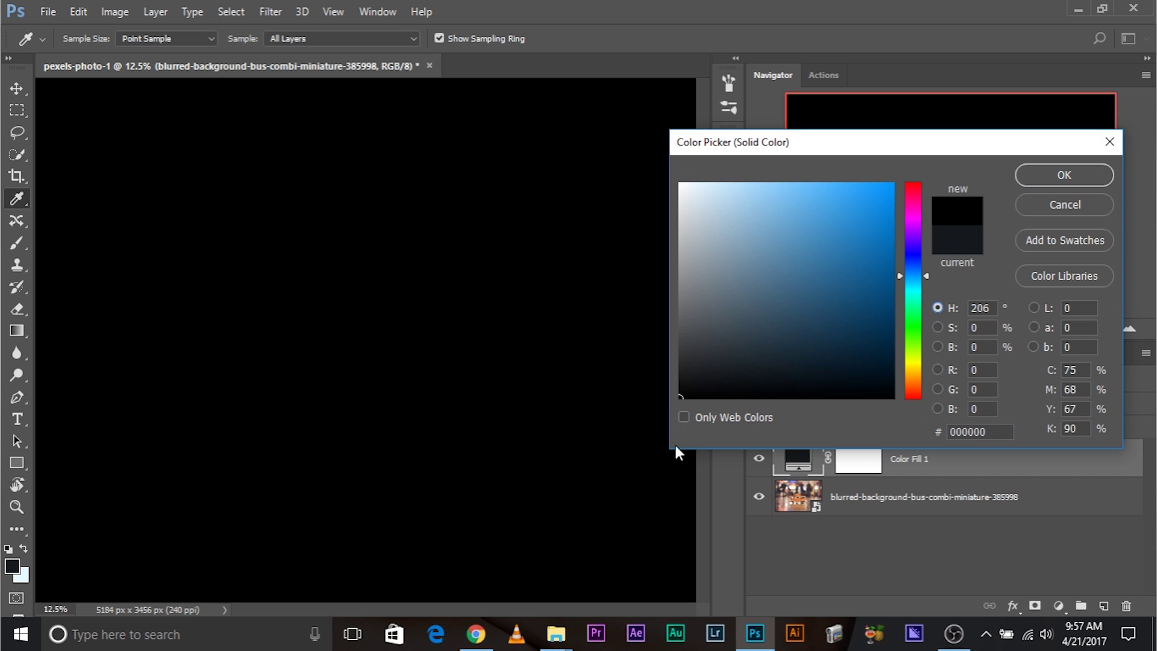
pyautogui.click(1035, 173)
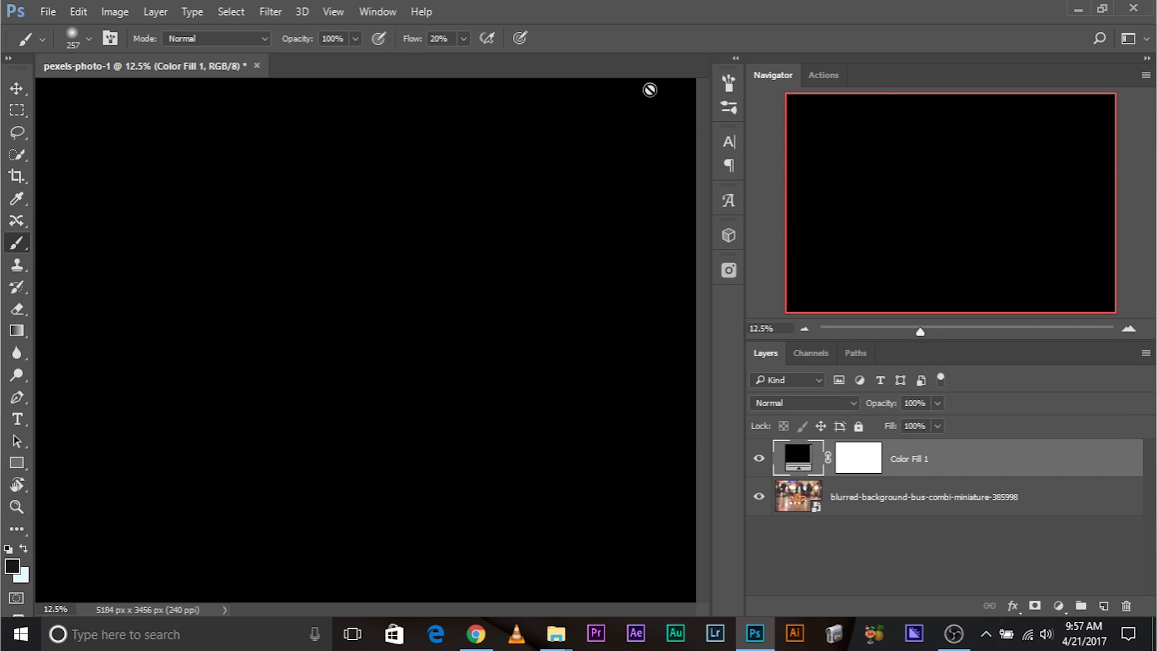
# Make the pasteboard around the canvas Dark Gray and select the entire canvas.
pyautogui.rightClick(650, 90)
pyautogui.click(670, 138)
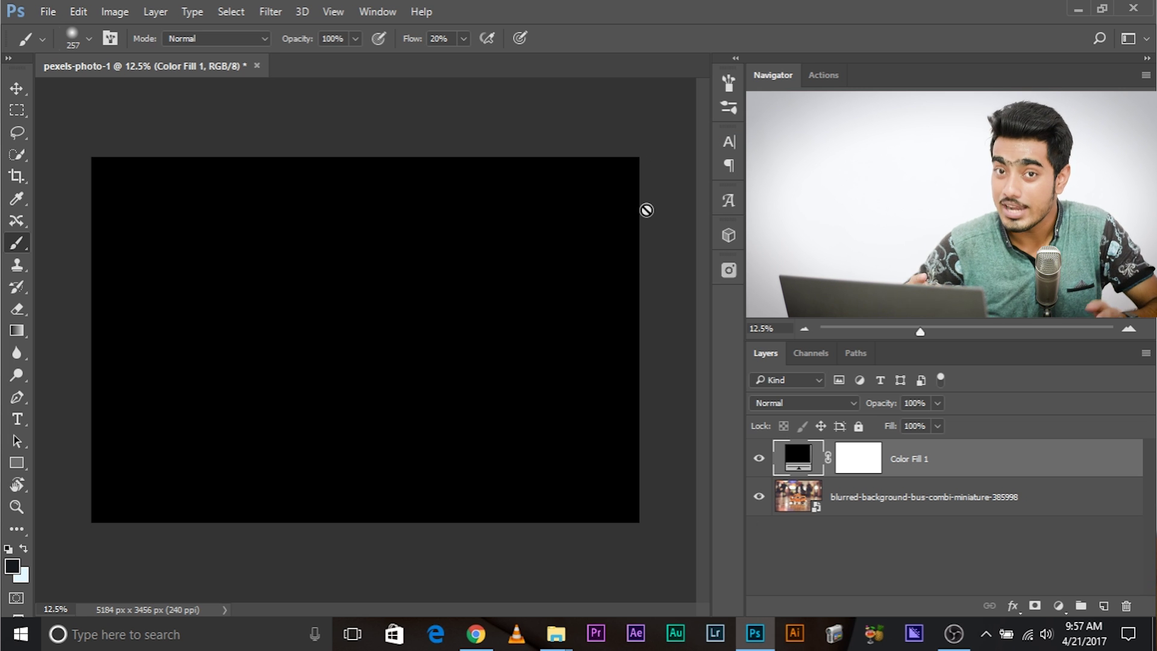
pyautogui.hotkey('ctrl', 'a')
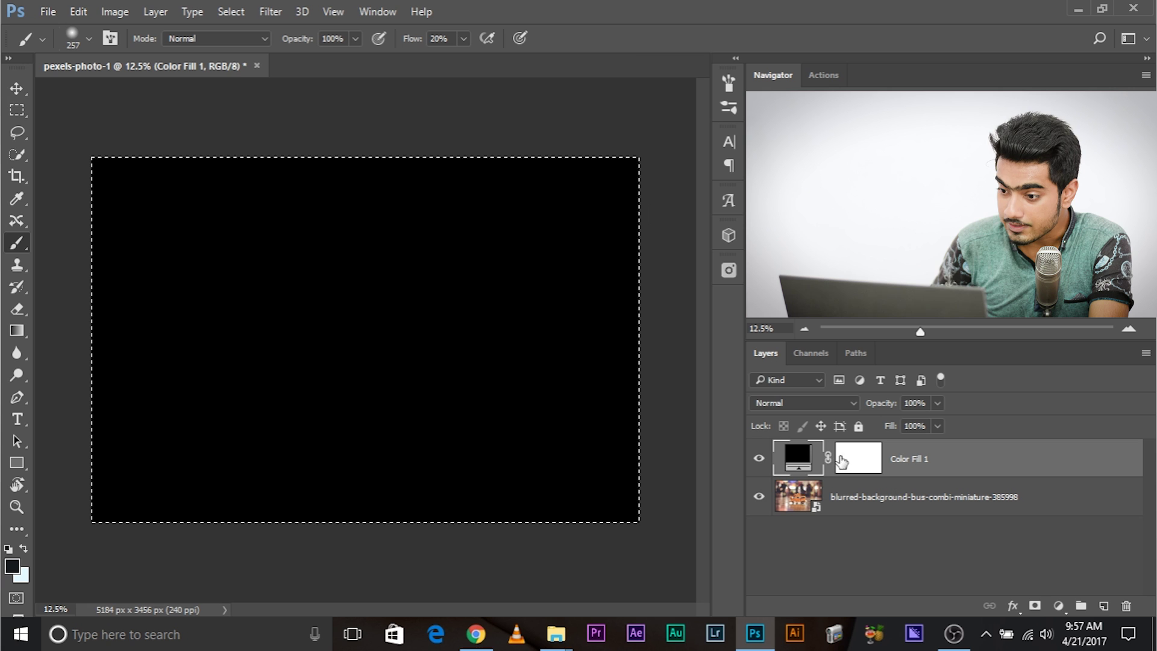
# Target Color Fill 1's mask and bring up the Select > Modify > Contract settings.
pyautogui.click(842, 463)
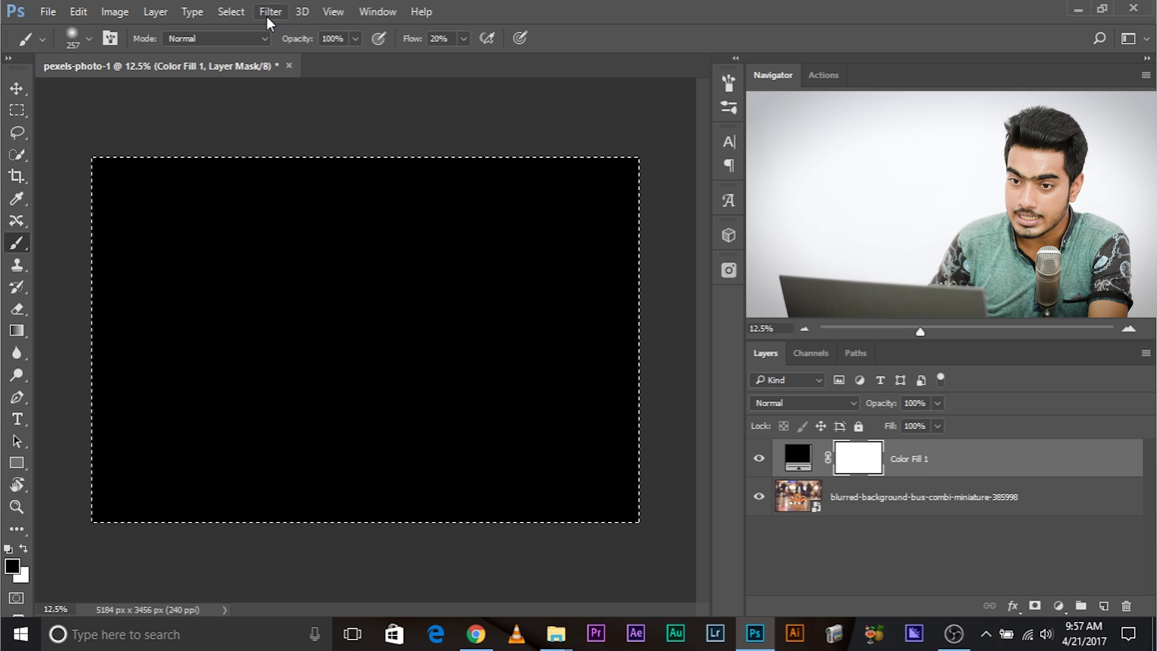
pyautogui.click(239, 13)
pyautogui.moveTo(305, 231)
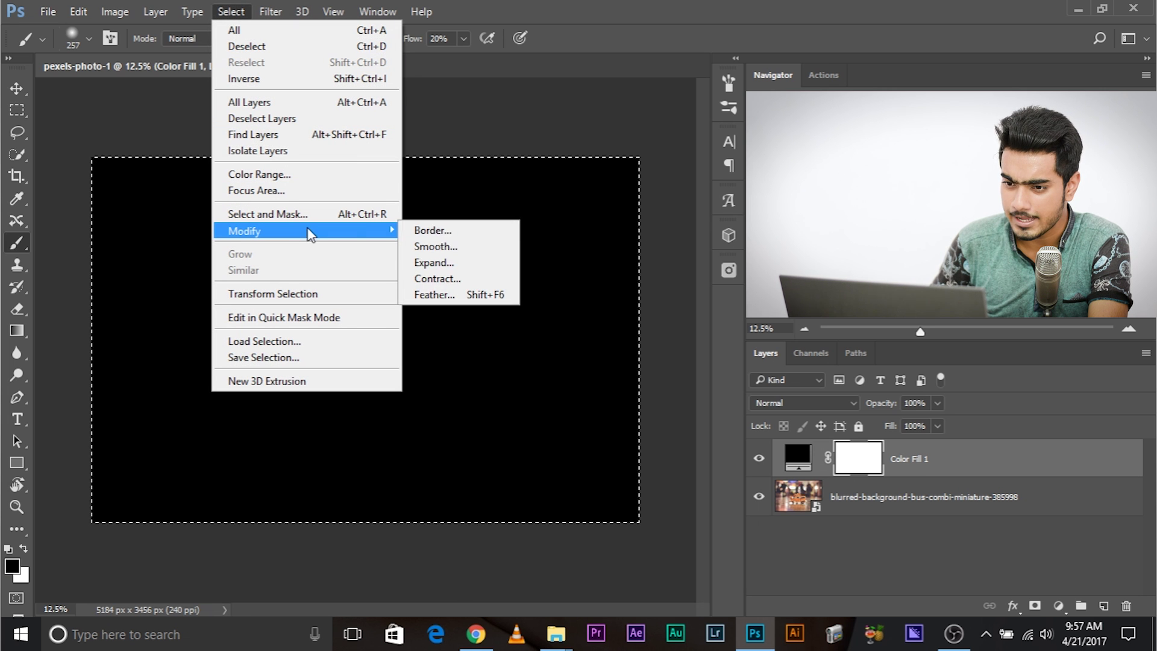
pyautogui.click(440, 277)
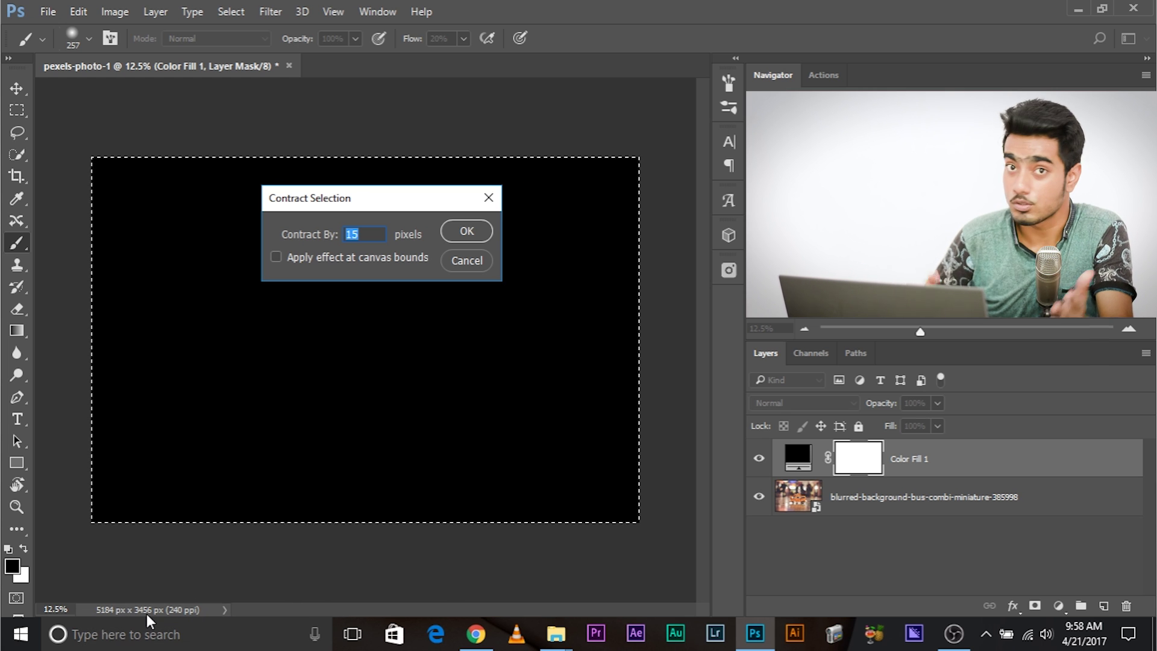
# Cancel Contract Selection and cycle the status bar through Document Profile, Document Sizes and Dimensions.
pyautogui.click(224, 608)
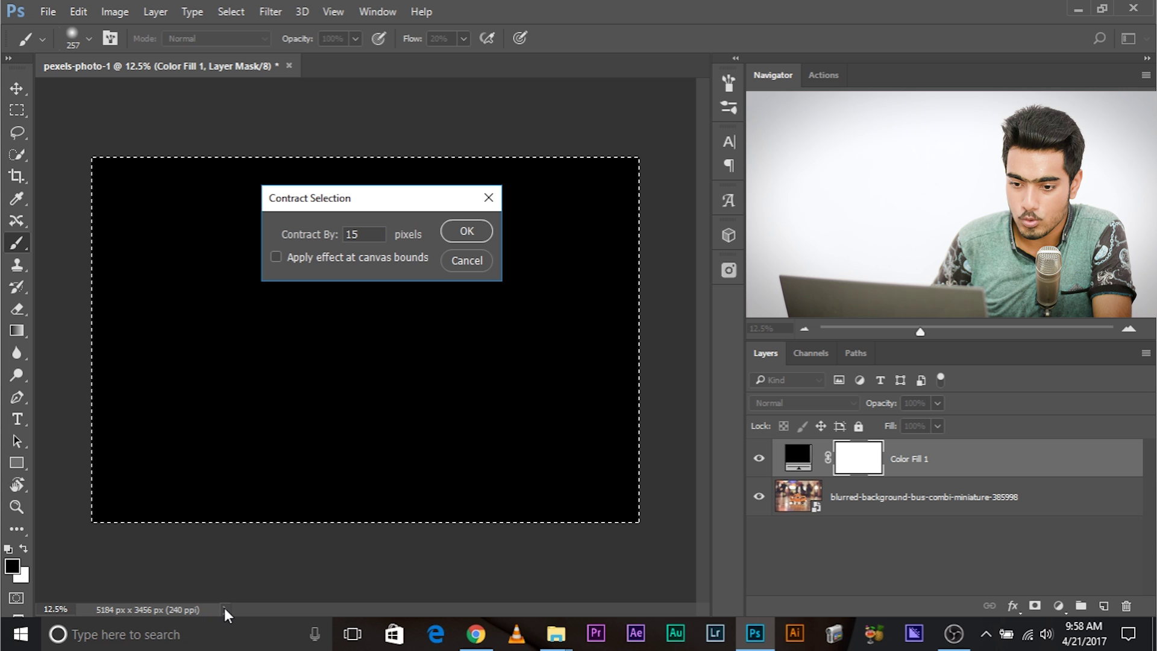
pyautogui.click(464, 260)
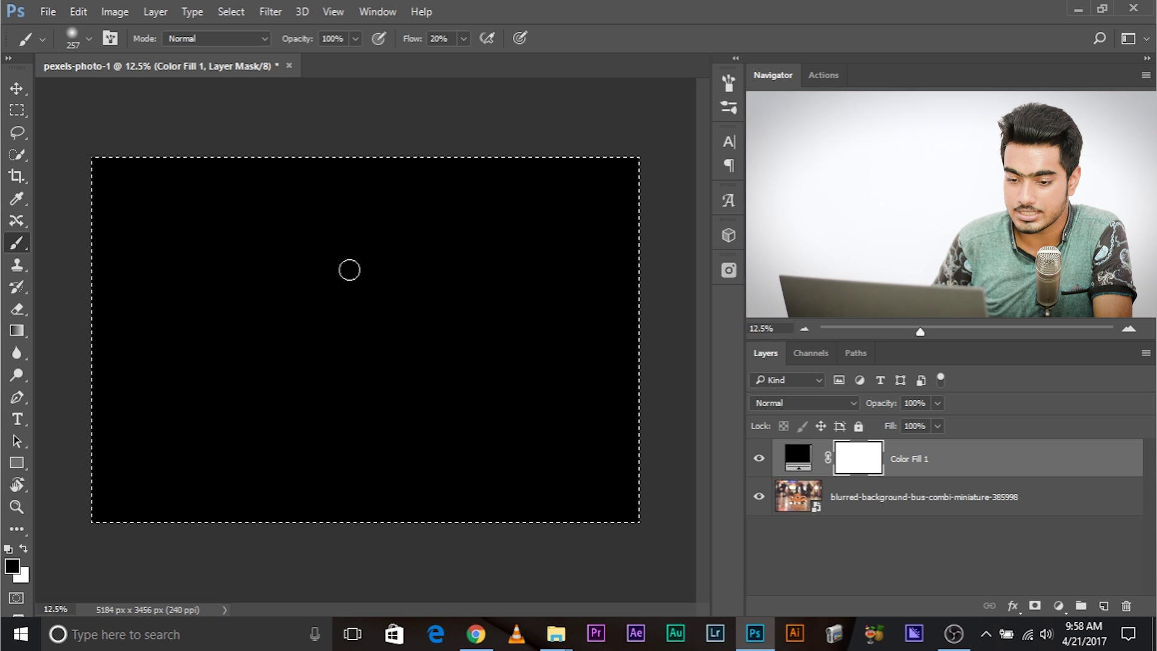
pyautogui.click(219, 609)
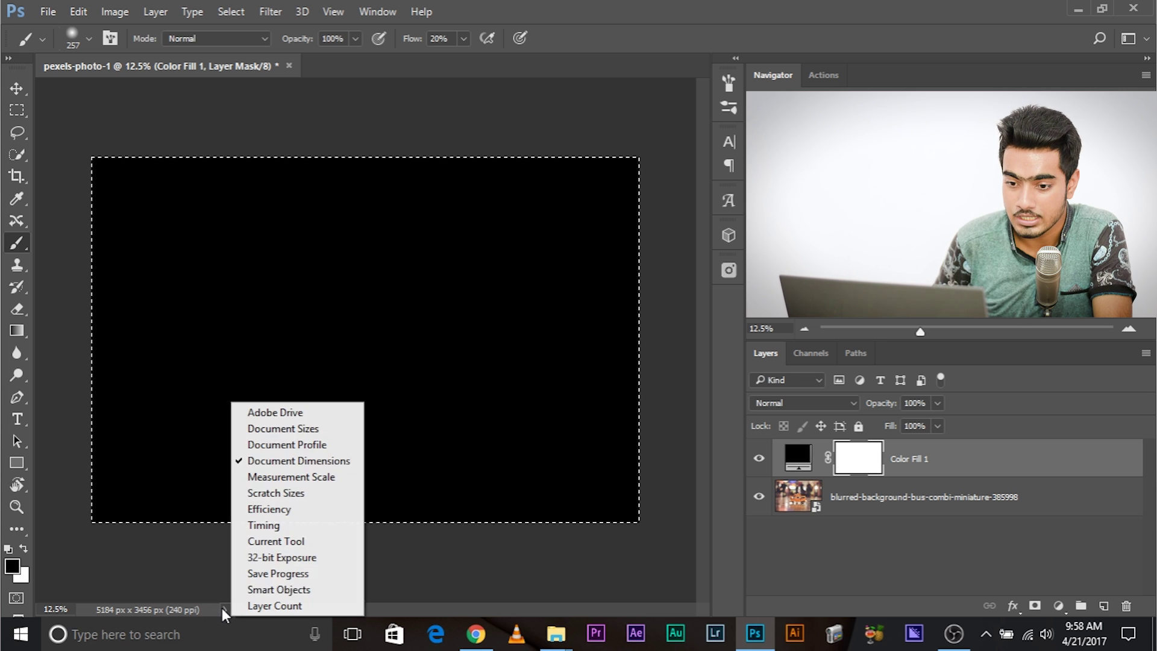
pyautogui.click(306, 447)
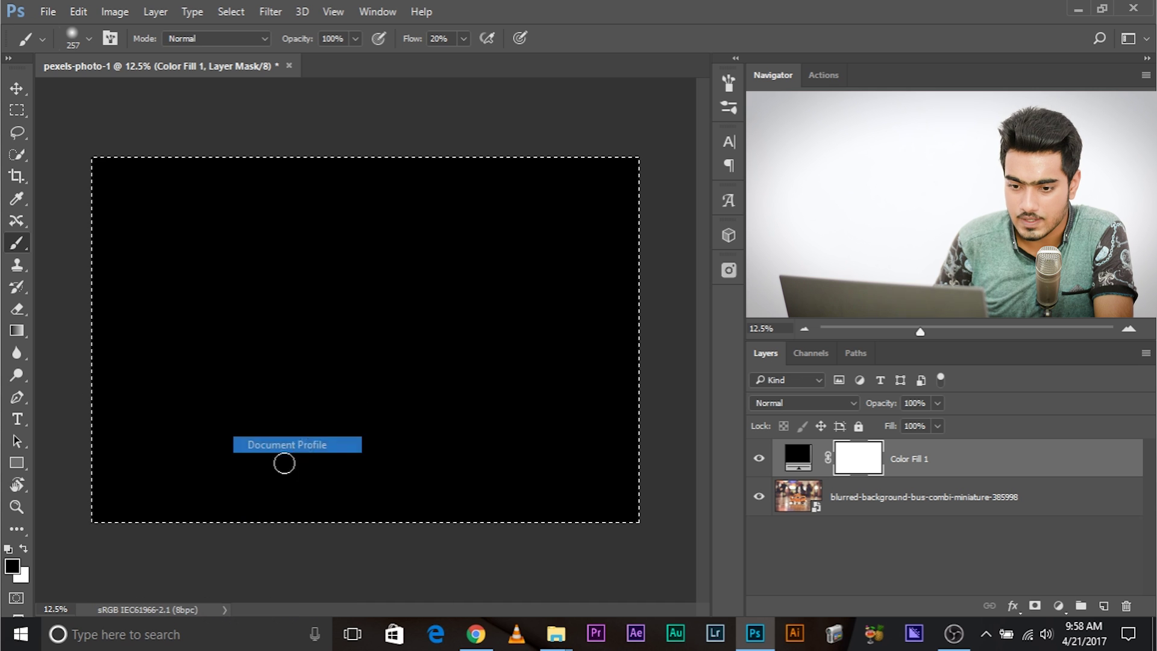
pyautogui.click(202, 610)
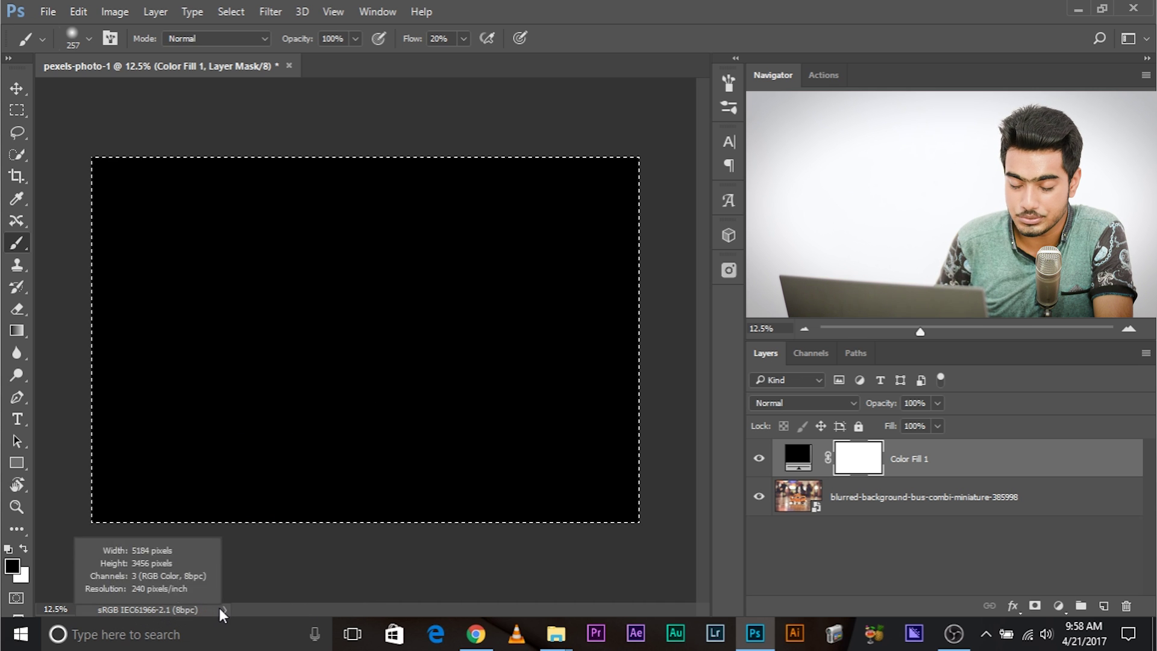
pyautogui.click(223, 610)
pyautogui.click(302, 428)
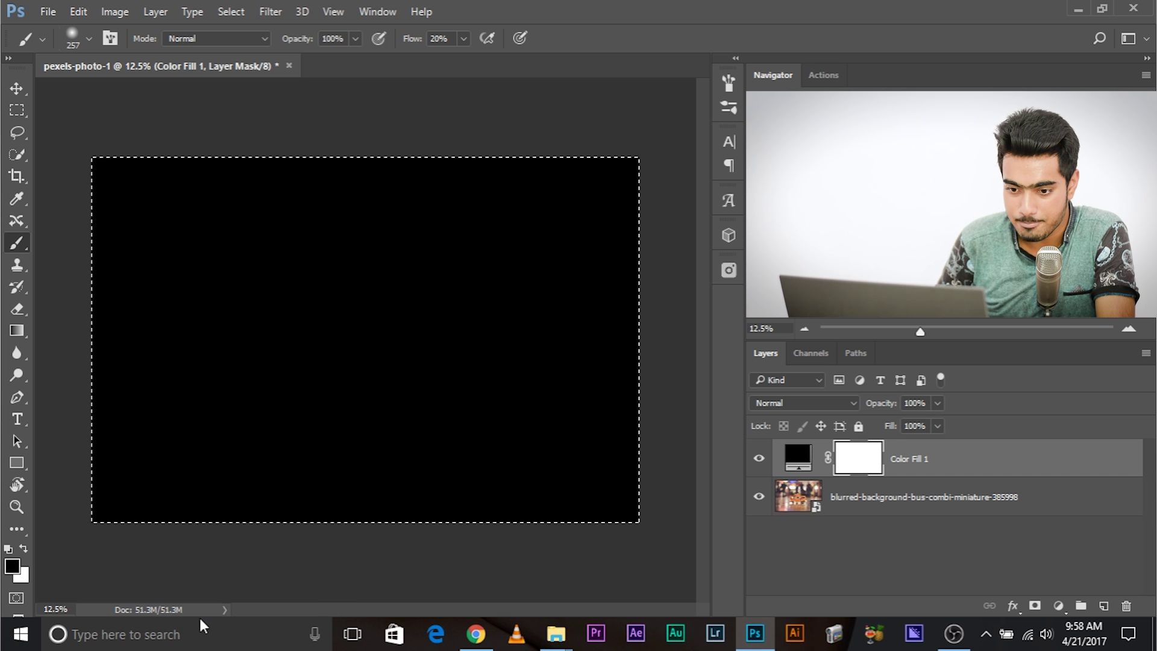
pyautogui.click(221, 610)
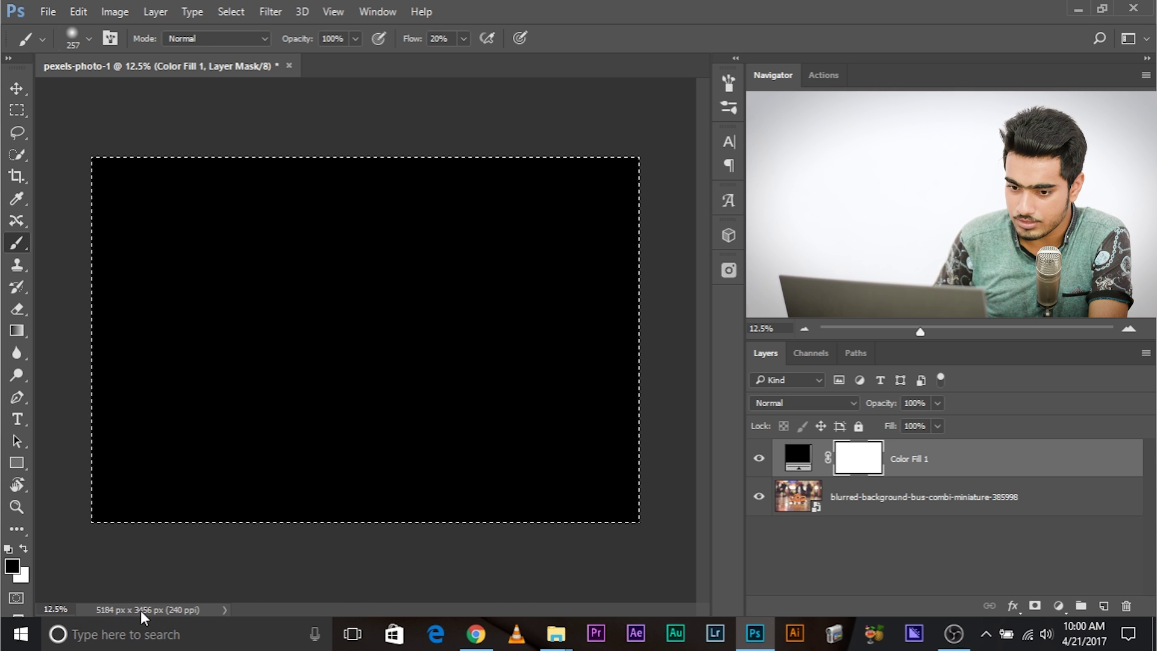
# Contract the selection by 350 pixels with Apply effect at canvas bounds enabled.
pyautogui.click(219, 16)
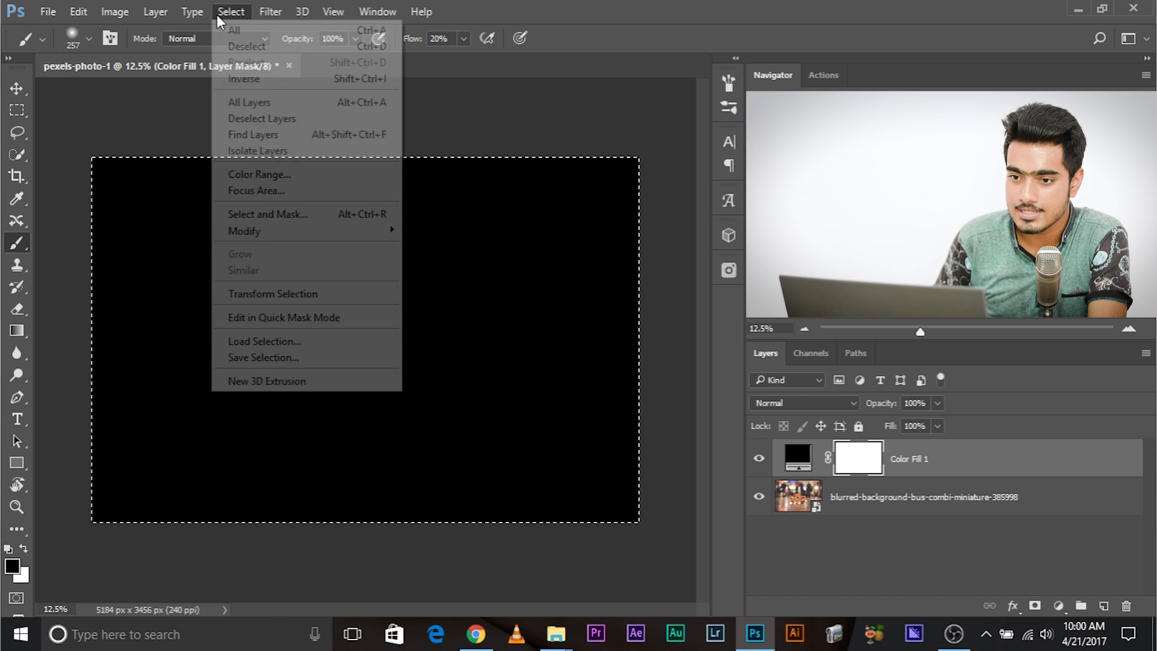
pyautogui.moveTo(309, 231)
pyautogui.click(442, 282)
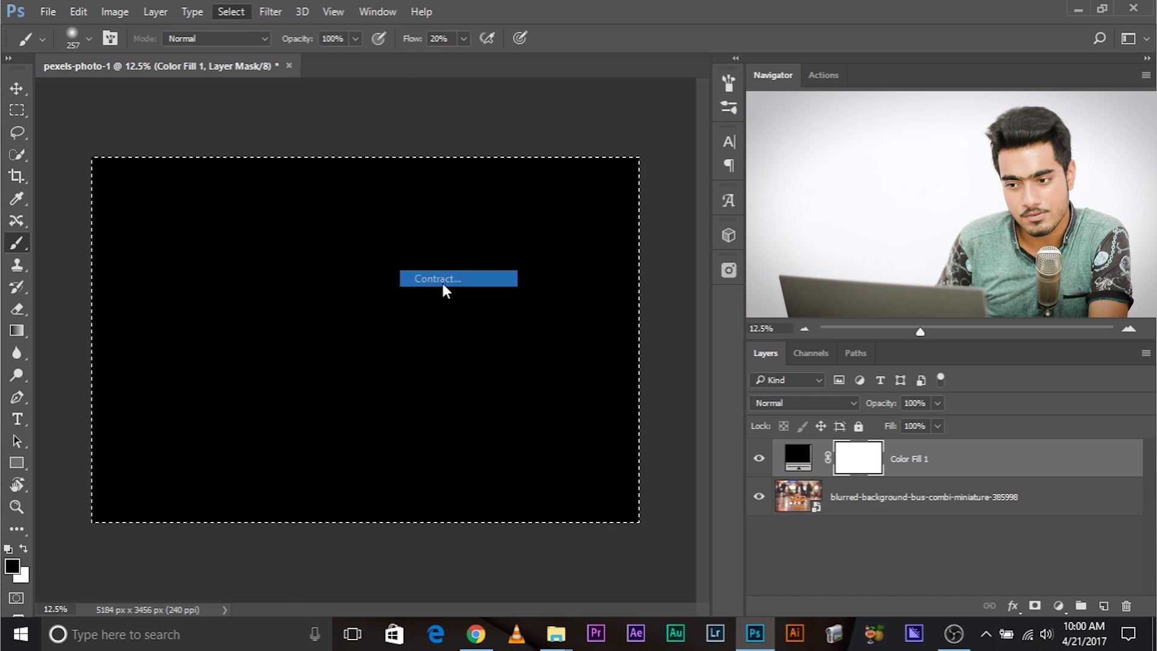
pyautogui.moveTo(370, 202); pyautogui.dragTo(412, 210)
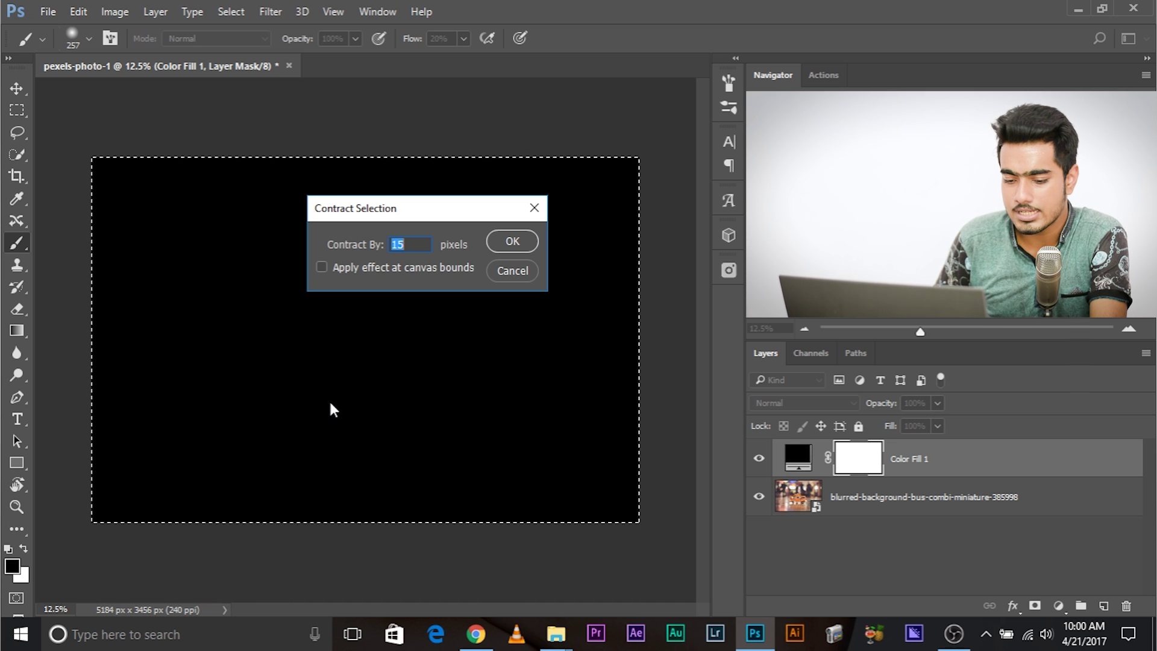
pyautogui.write('350')
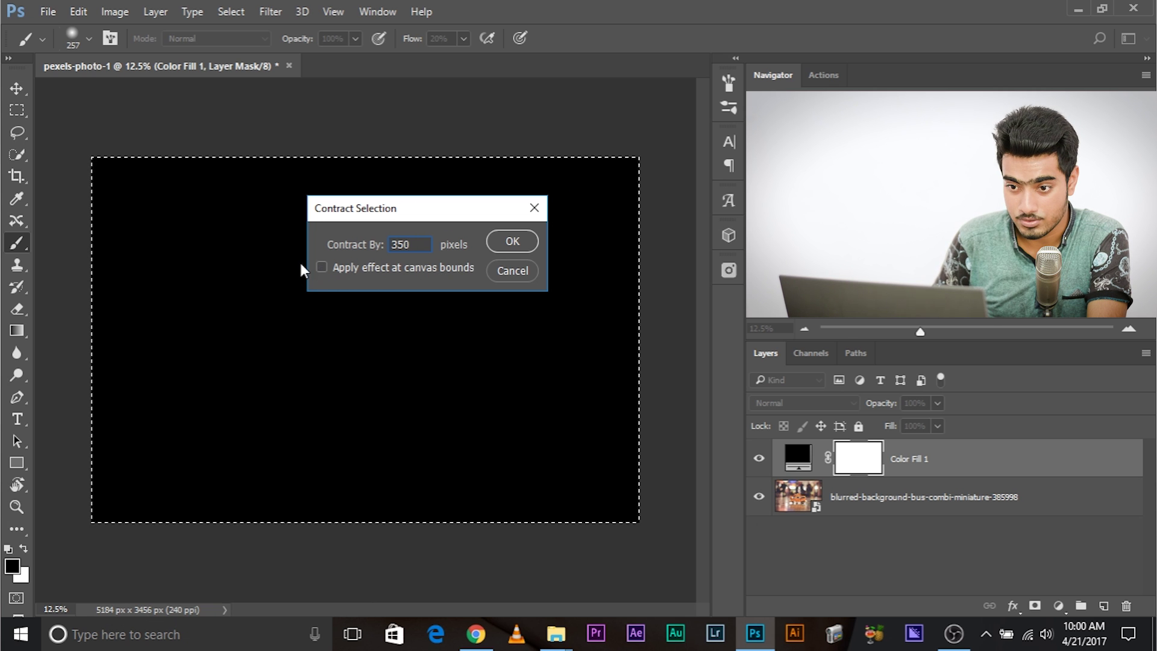
pyautogui.click(322, 268)
pyautogui.click(525, 239)
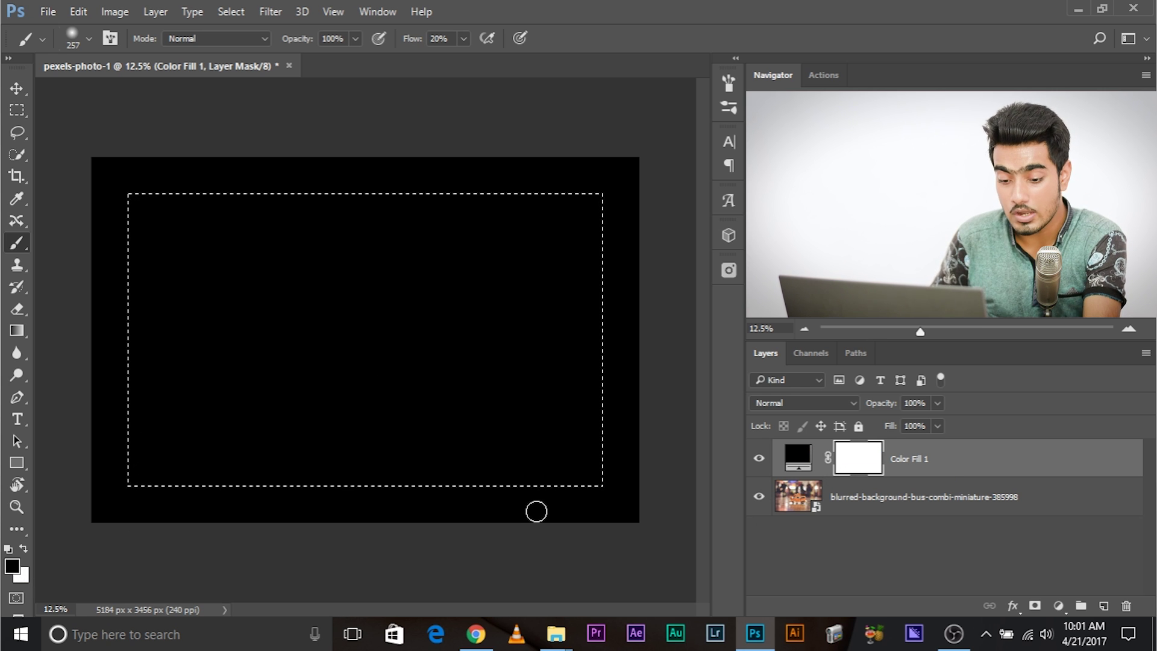
# Swap the foreground colour to white and back to black, then deselect with Ctrl+D.
pyautogui.press('x')
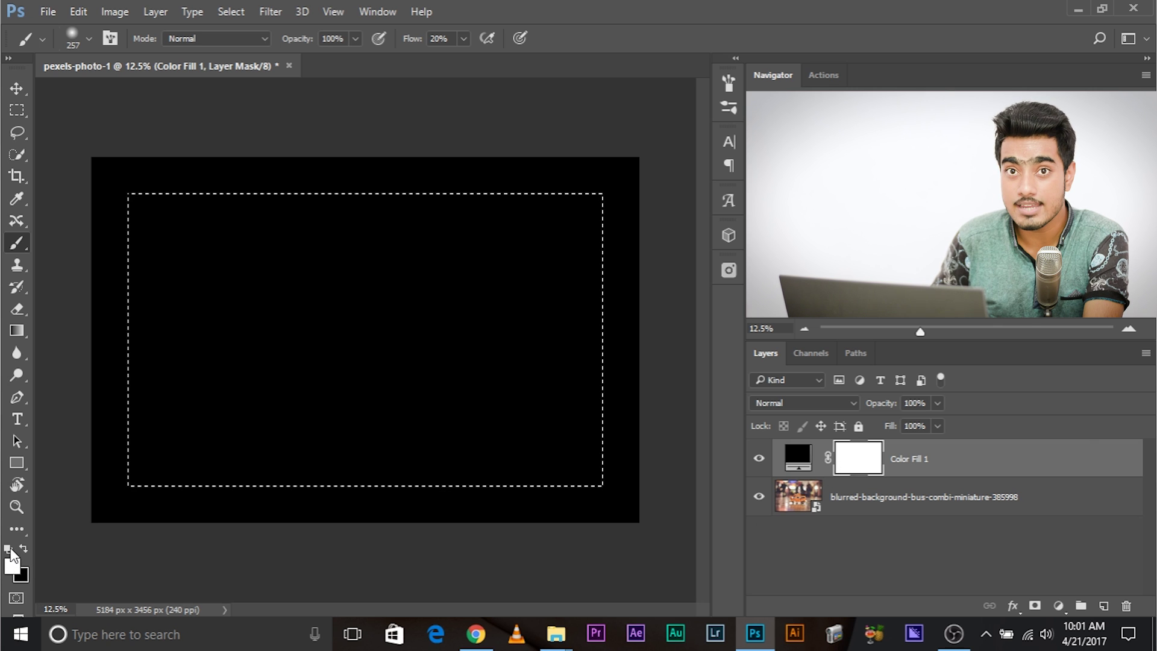
pyautogui.press('x')
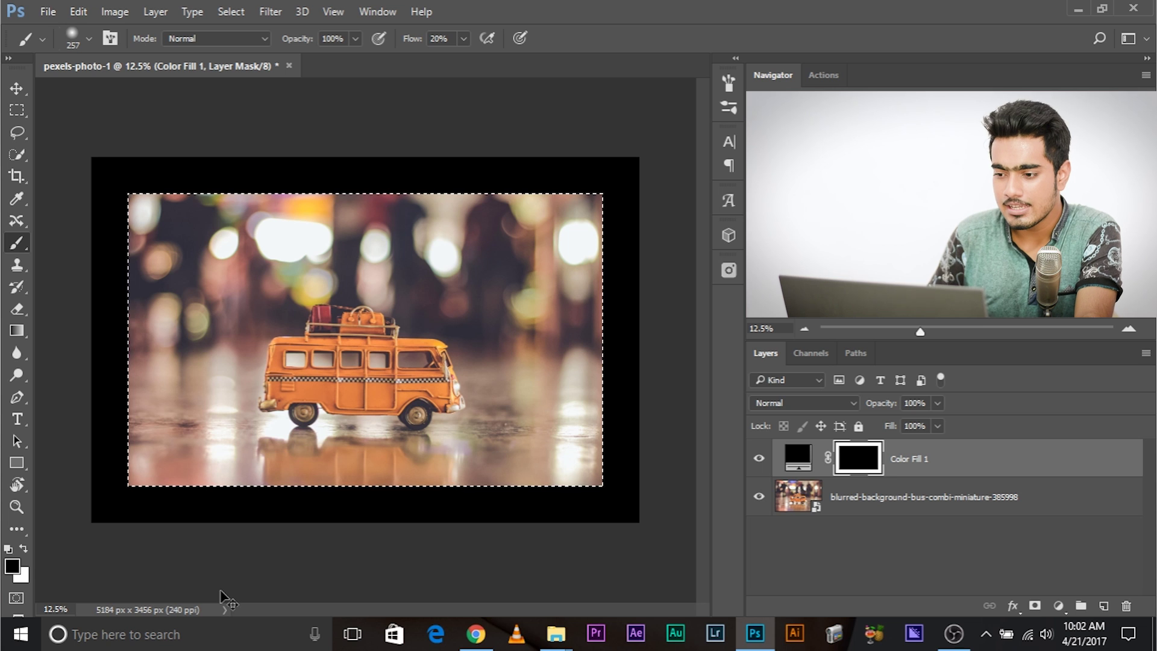
pyautogui.hotkey('ctrl', 'd')
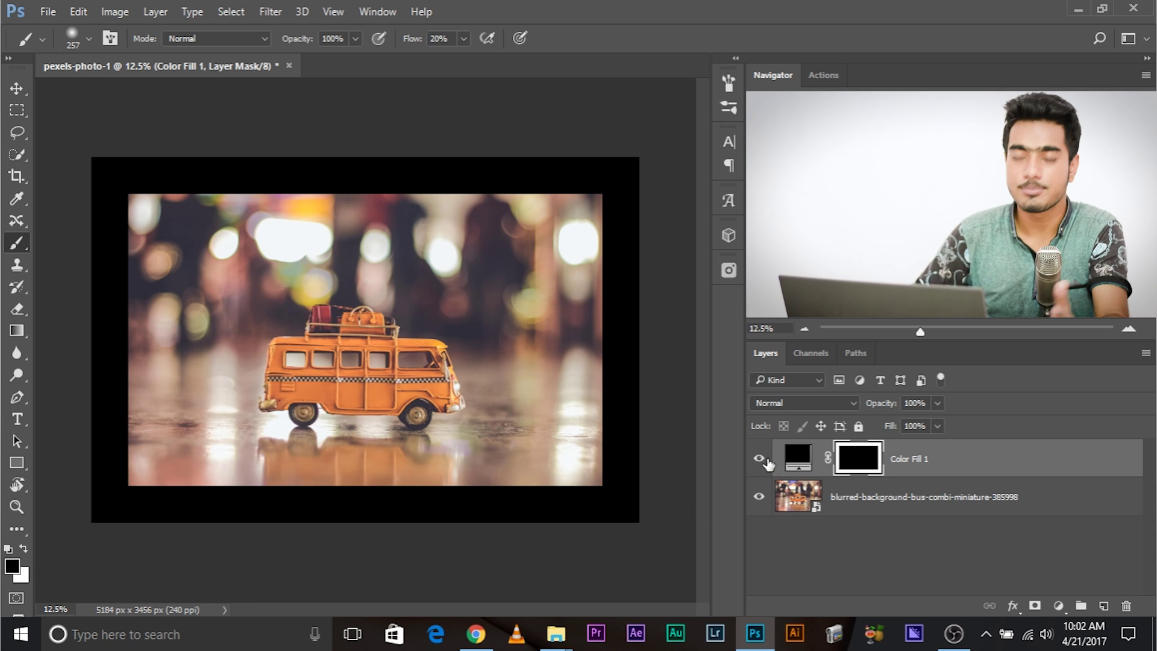
# Hide Color Fill 1 and lasso the bokeh area on the photo's right.
pyautogui.click(760, 460)
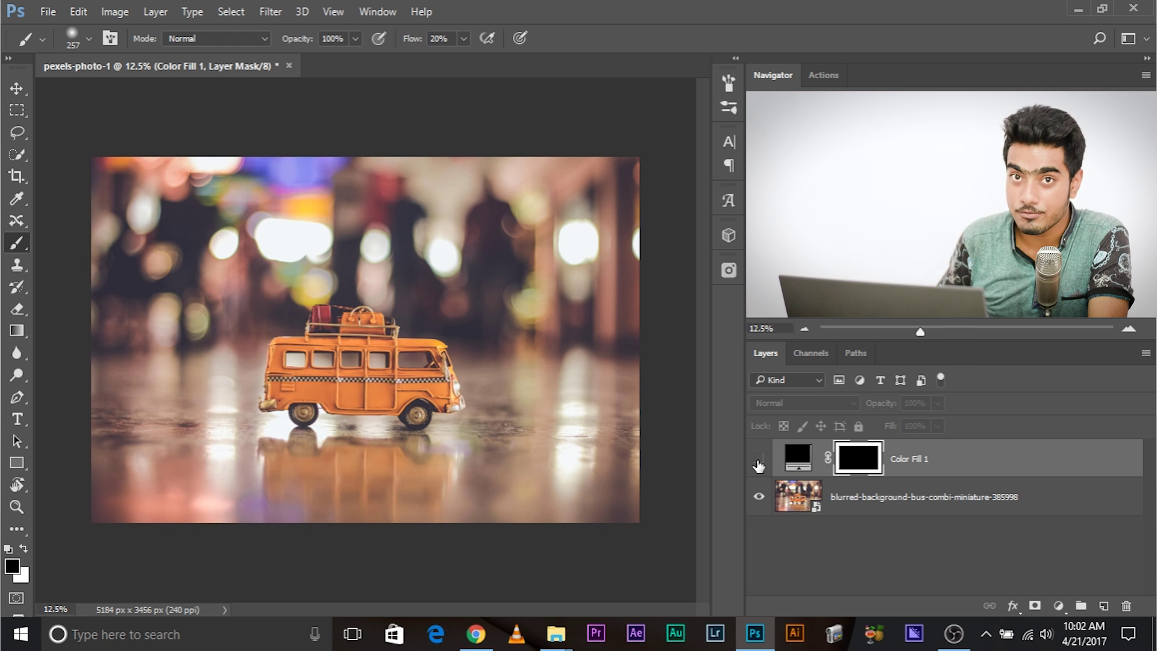
pyautogui.click(17, 132)
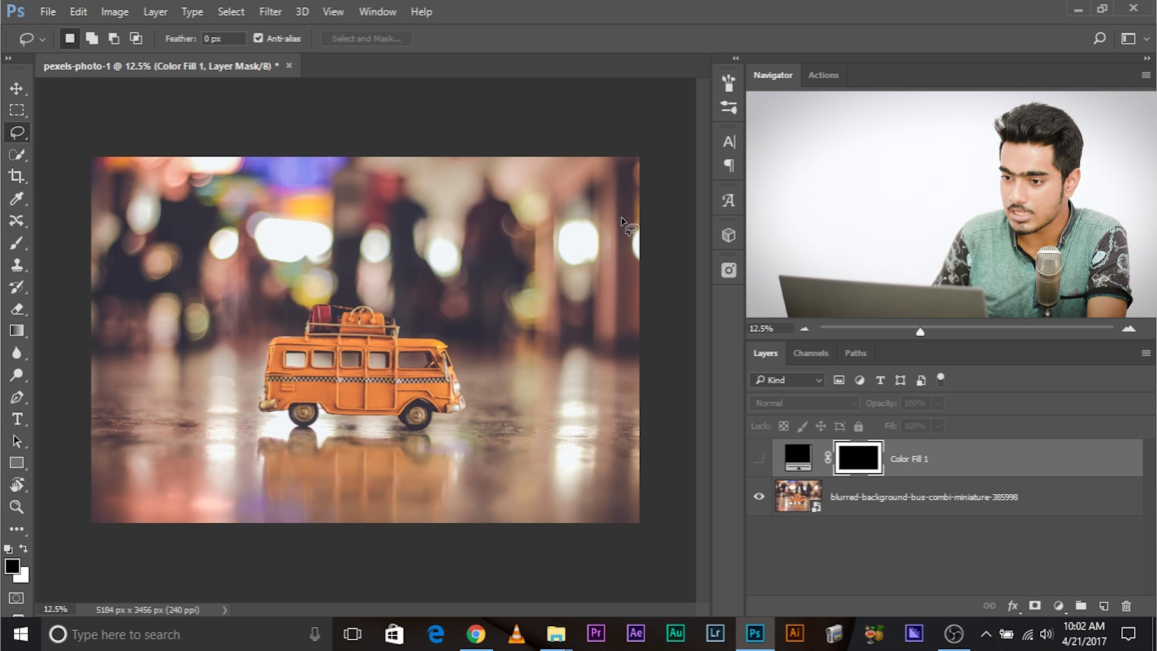
pyautogui.moveTo(647, 205)
pyautogui.mouseDown()
pyautogui.moveTo(539, 235)
pyautogui.moveTo(619, 297)
pyautogui.moveTo(663, 286)
pyautogui.moveTo(685, 188)
pyautogui.mouseUp()
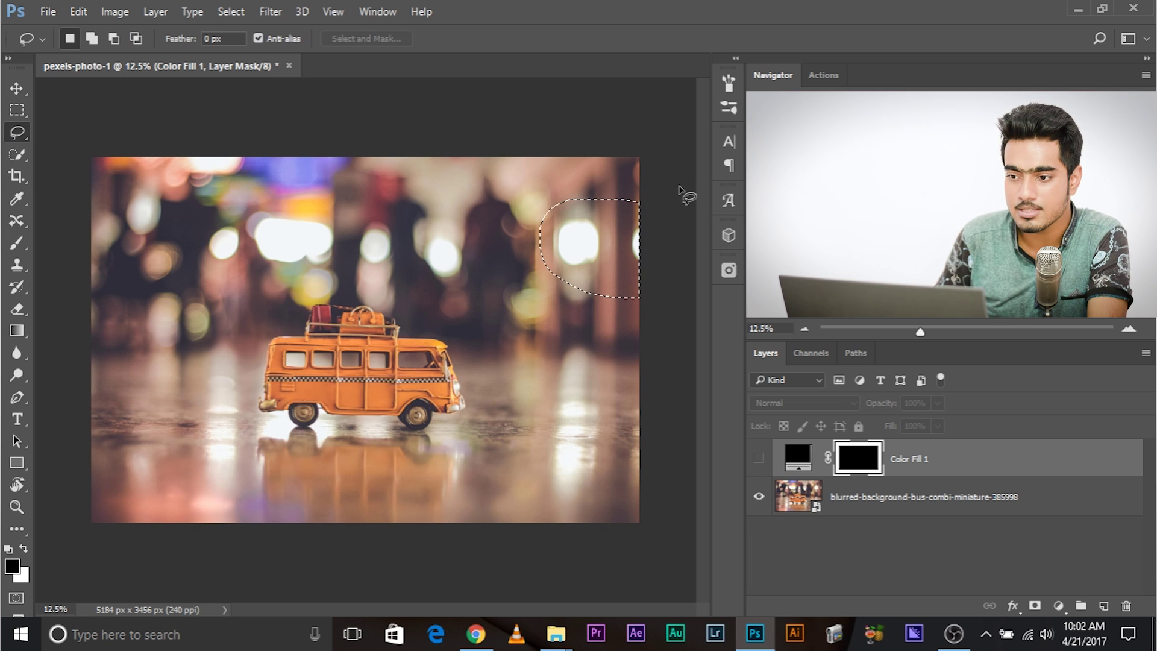
# Contract the selection by 12 pixels without canvas-bounds effect, then show Color Fill 1 again.
pyautogui.click(232, 13)
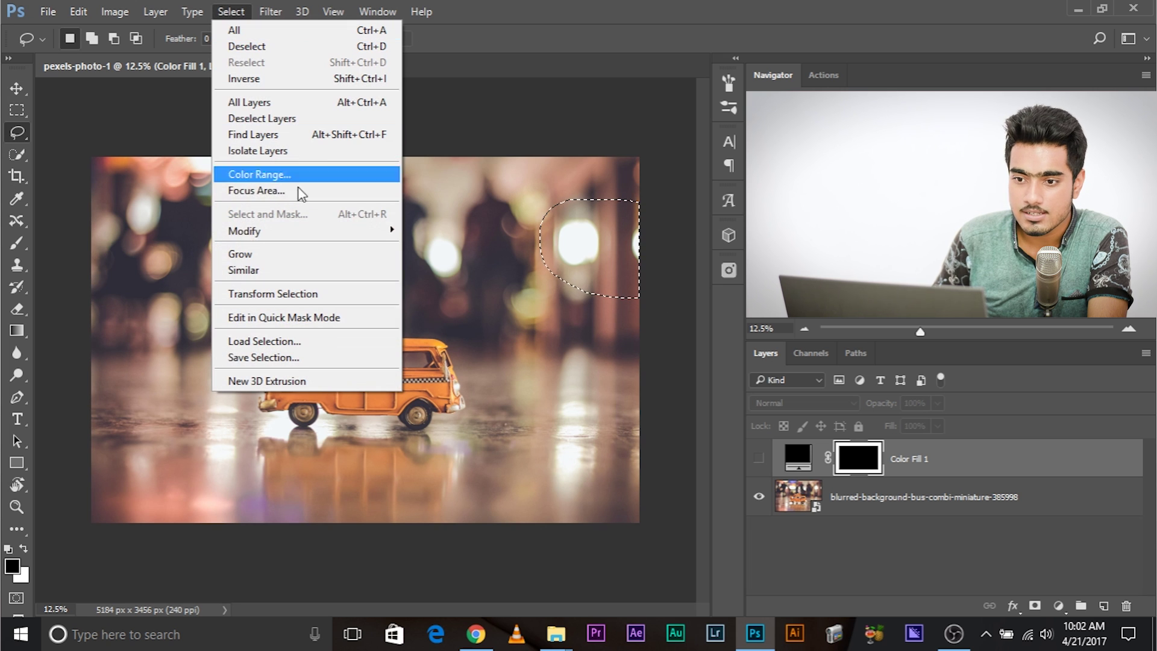
pyautogui.moveTo(309, 233)
pyautogui.click(447, 282)
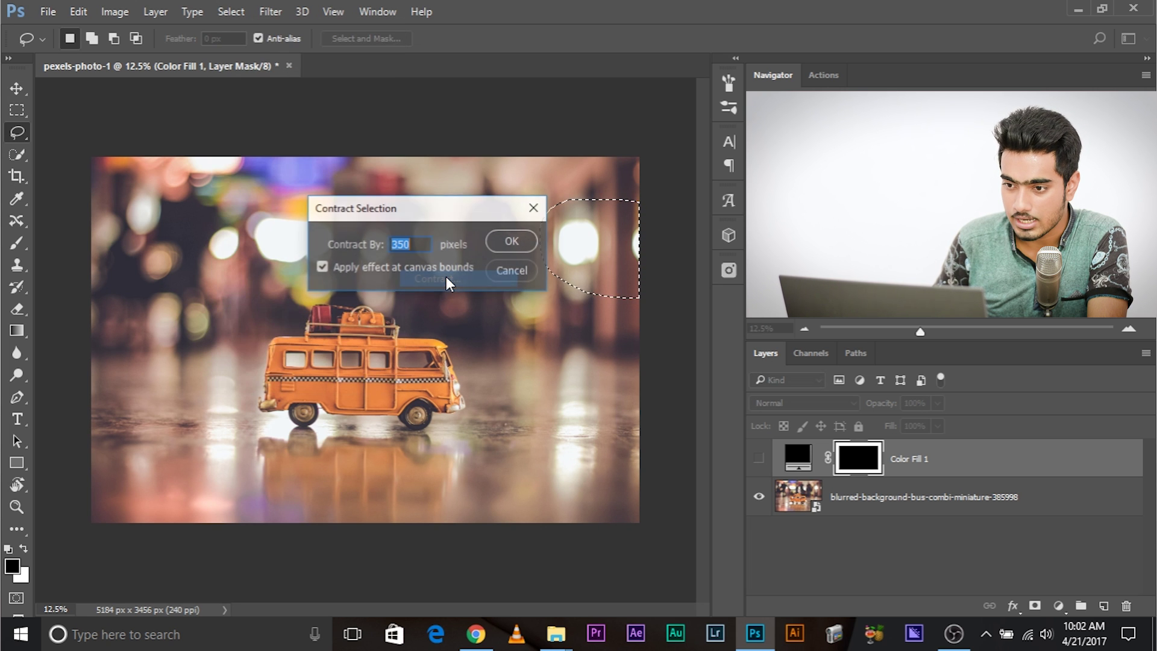
pyautogui.click(321, 267)
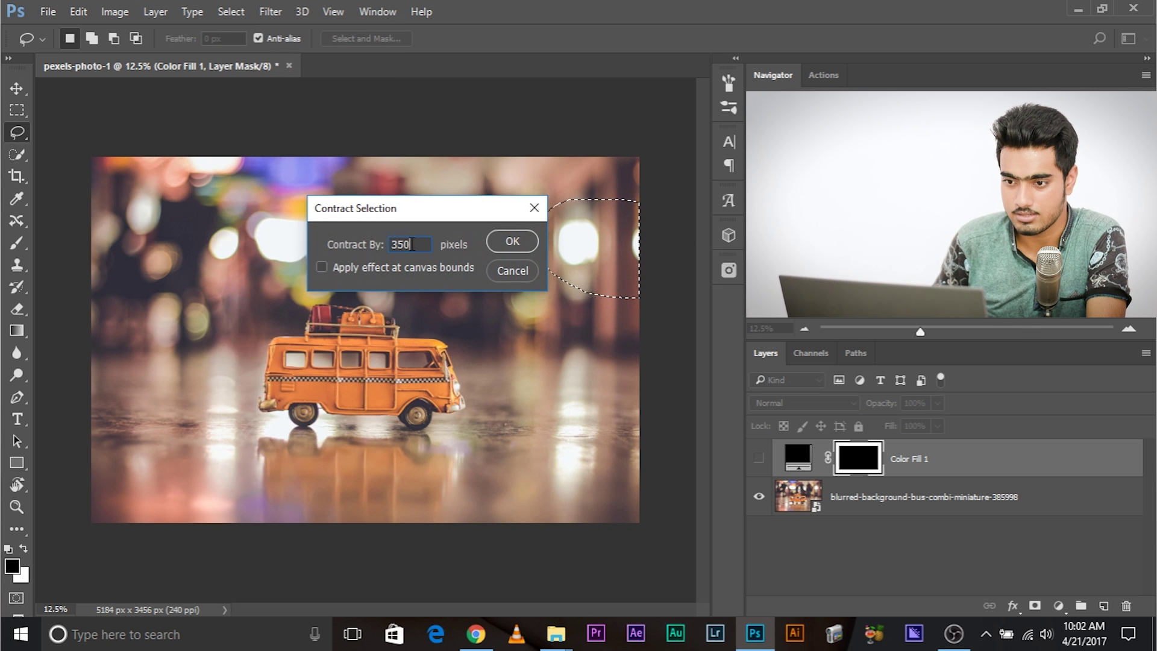
pyautogui.write('12')
pyautogui.click(511, 242)
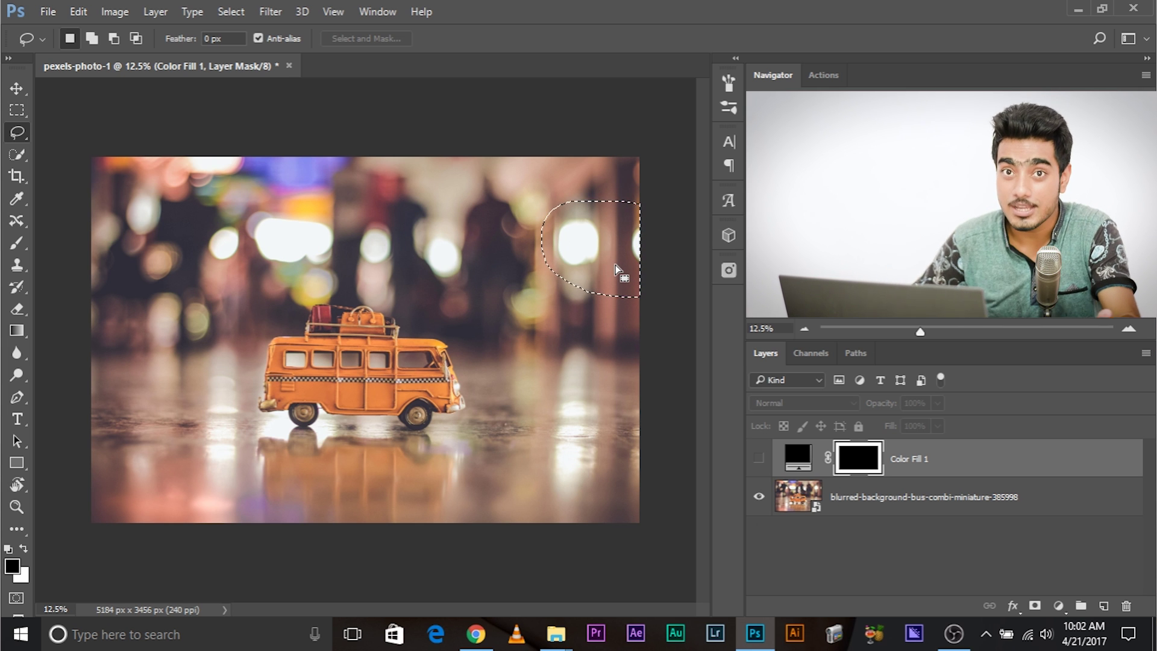
pyautogui.click(759, 459)
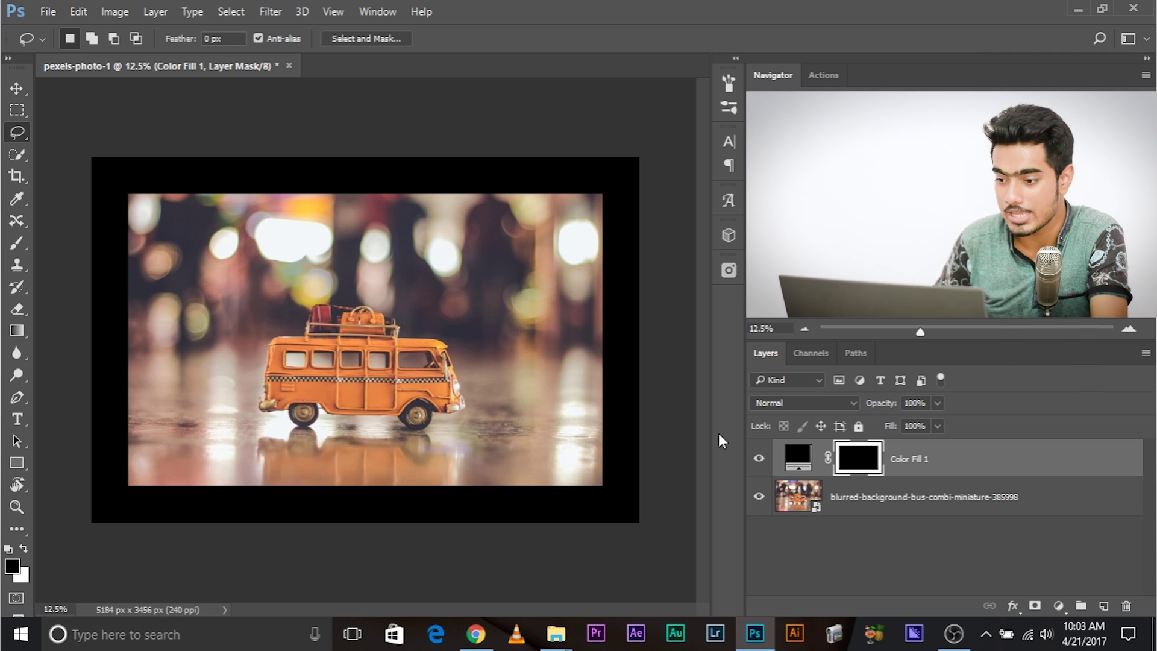
# Bring up Color Fill 1's mask Properties and set its Feather to 350 px.
pyautogui.doubleClick(848, 458)
pyautogui.moveTo(670, 102); pyautogui.dragTo(459, 111)
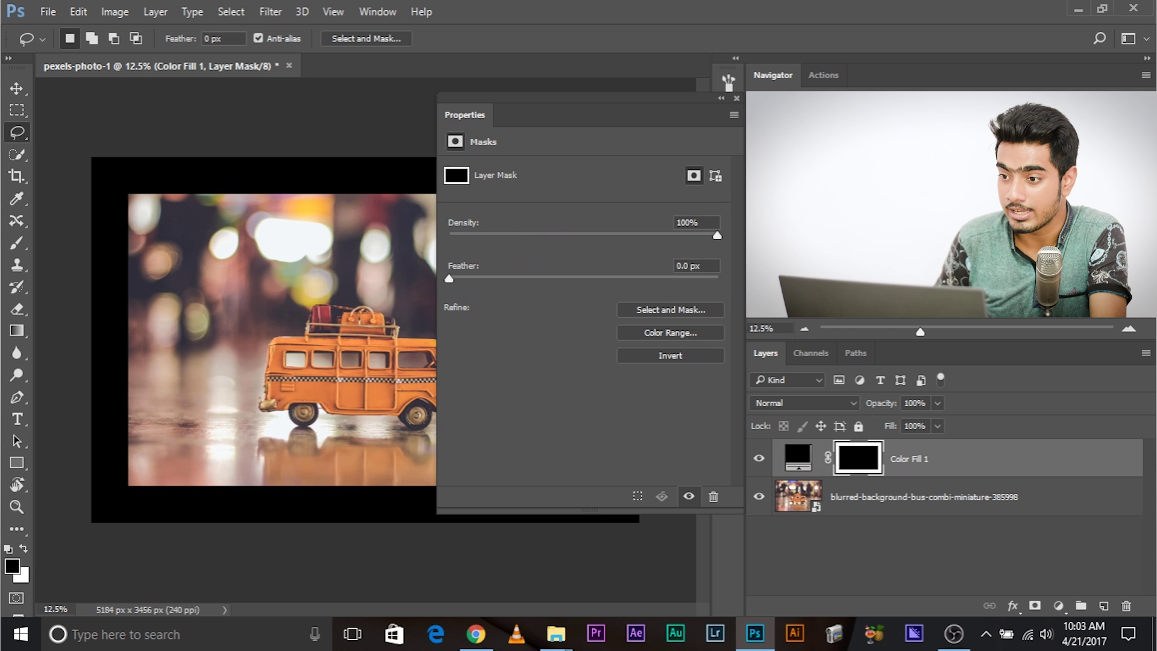
pyautogui.click(736, 98)
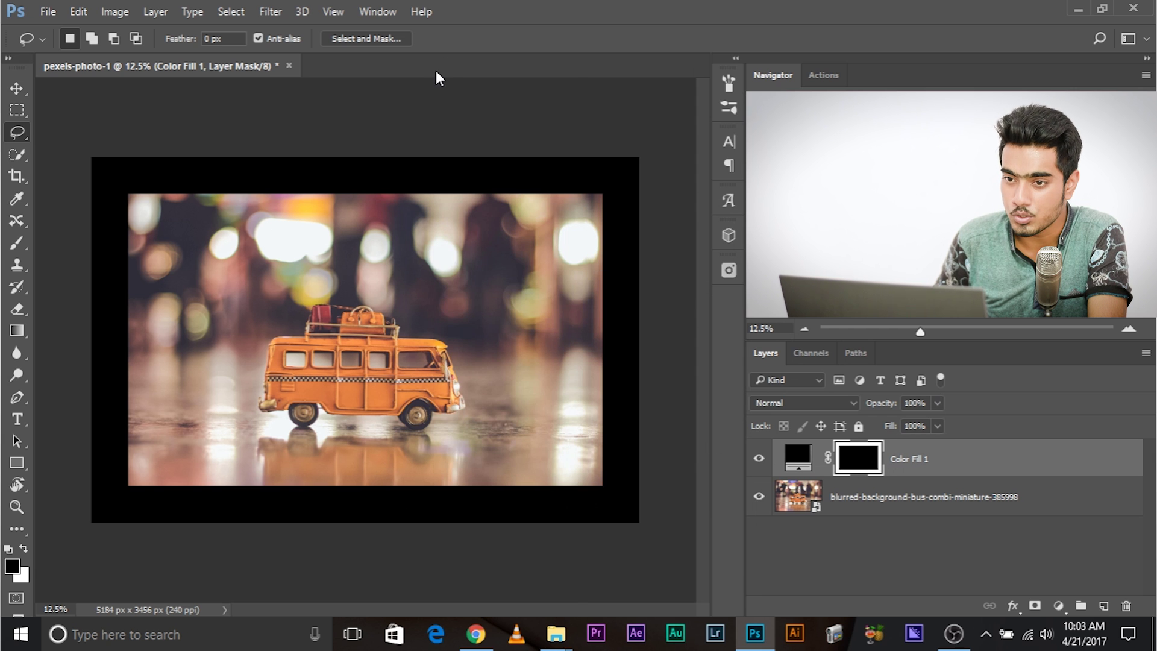
pyautogui.click(379, 12)
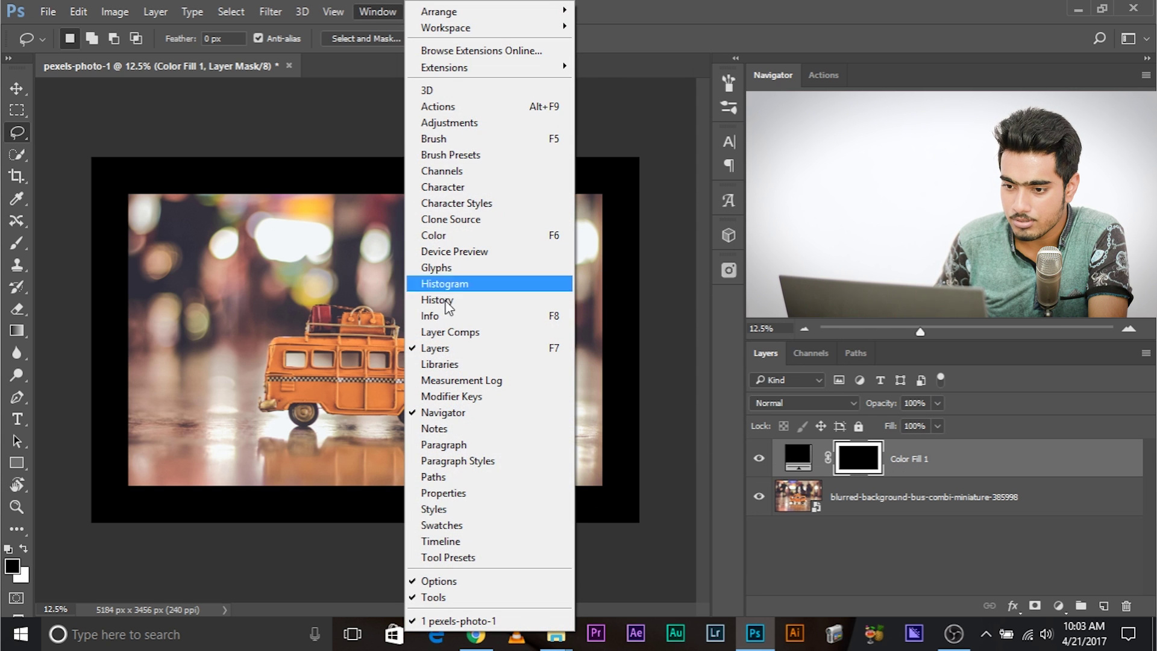
pyautogui.click(463, 493)
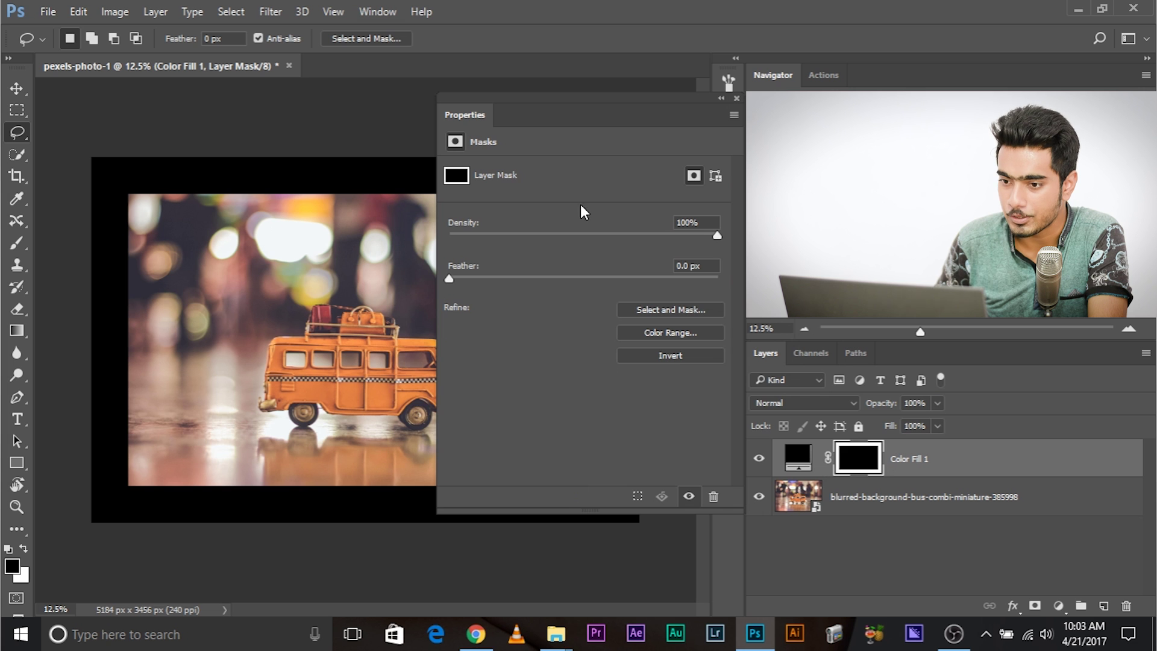
pyautogui.moveTo(498, 106); pyautogui.dragTo(456, 102)
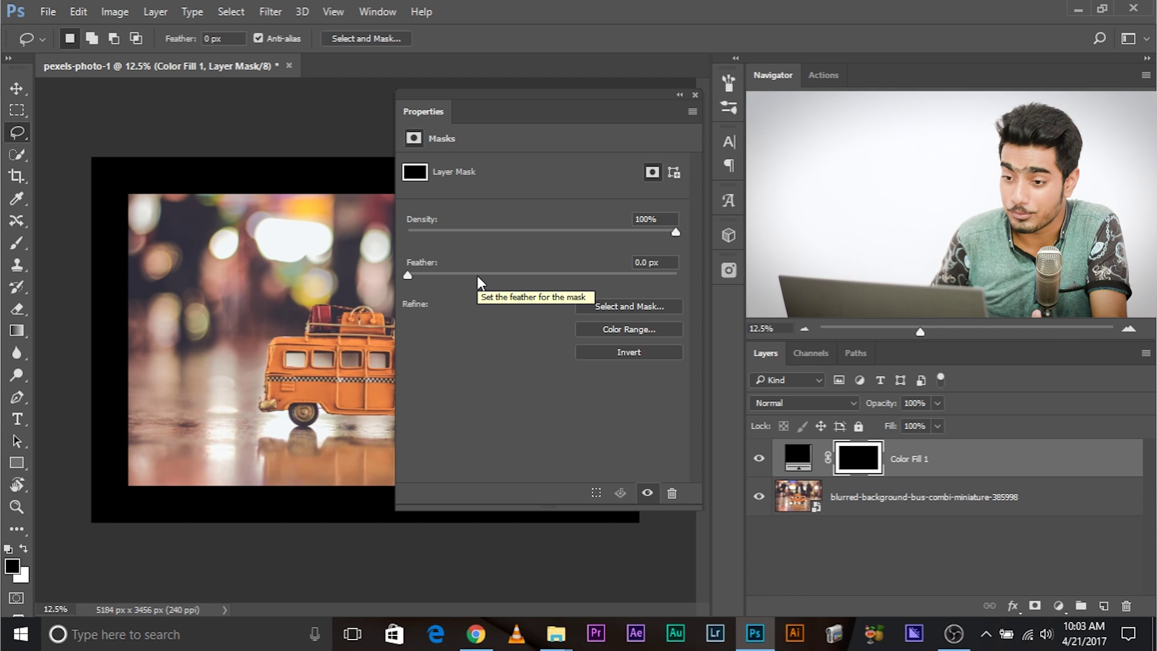
pyautogui.moveTo(477, 276); pyautogui.dragTo(597, 272)
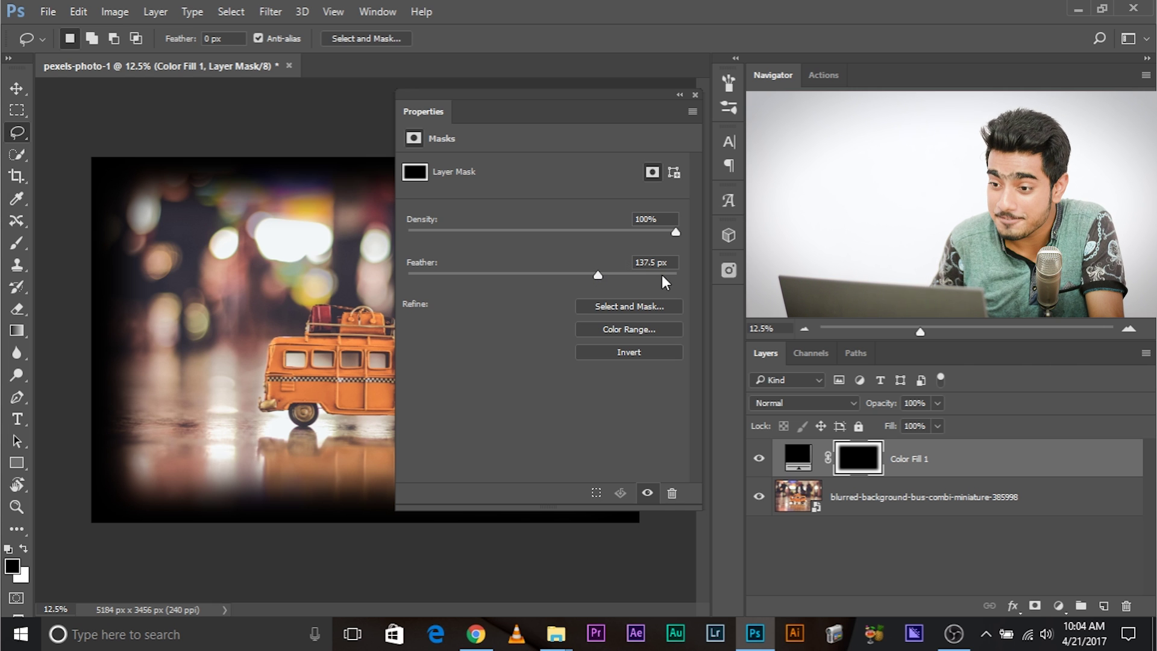
pyautogui.write('350')
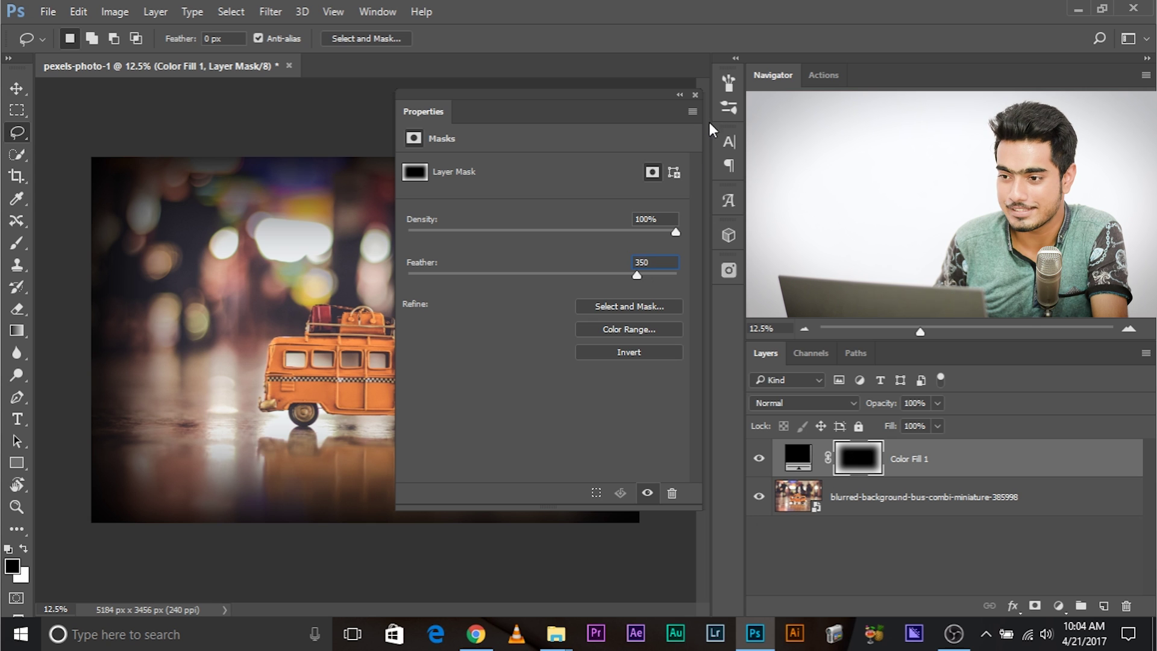
# Close the mask Properties and try Color Fill 1 opacity values, ending at 100%.
pyautogui.click(696, 96)
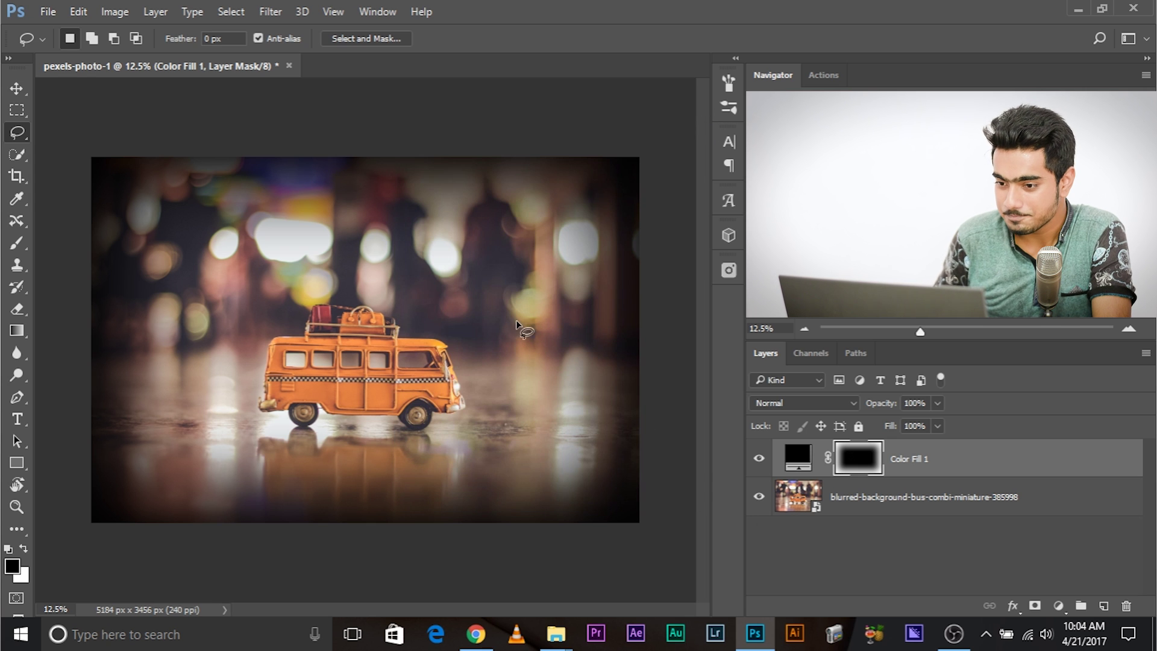
pyautogui.click(937, 404)
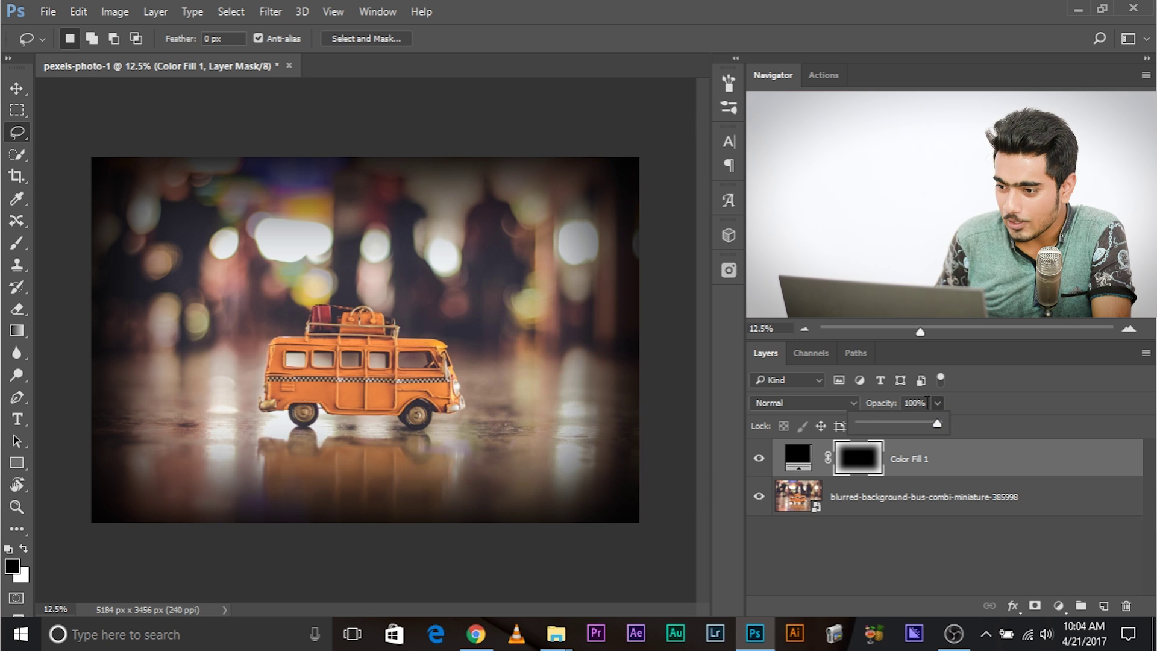
pyautogui.click(864, 422)
pyautogui.moveTo(878, 423); pyautogui.dragTo(1028, 431)
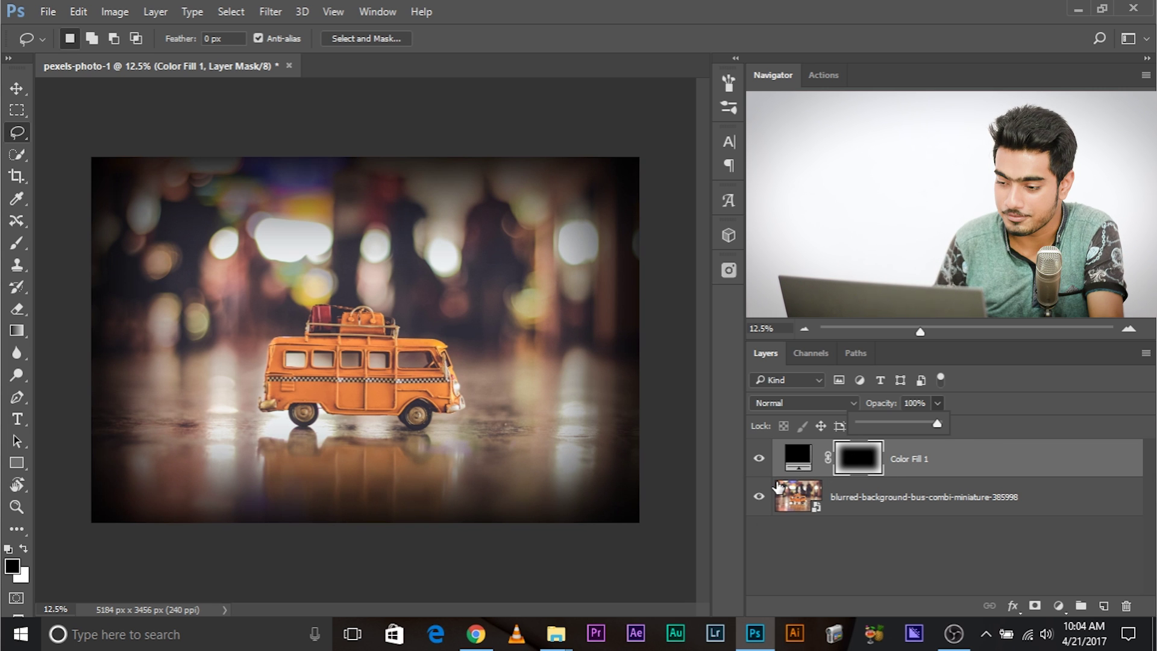
# Open Color Fill 1's colour picker and try red, dark red and dark purple vignette colours.
pyautogui.doubleClick(804, 456)
pyautogui.moveTo(764, 156); pyautogui.dragTo(803, 165)
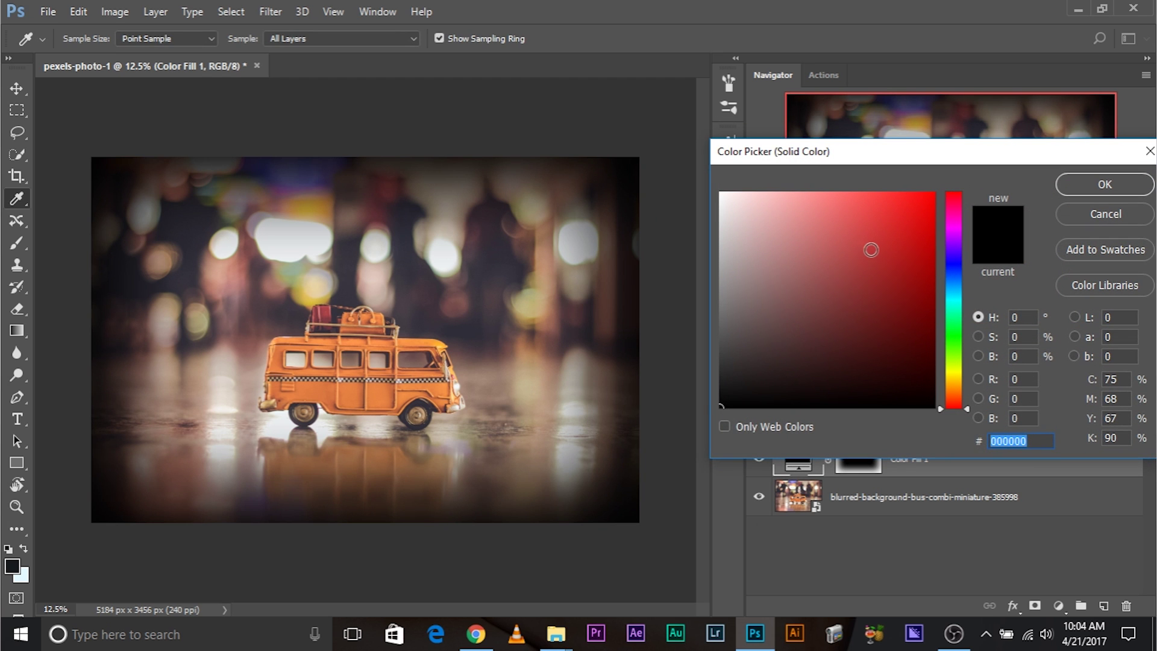
pyautogui.click(875, 244)
pyautogui.click(886, 325)
pyautogui.click(945, 257)
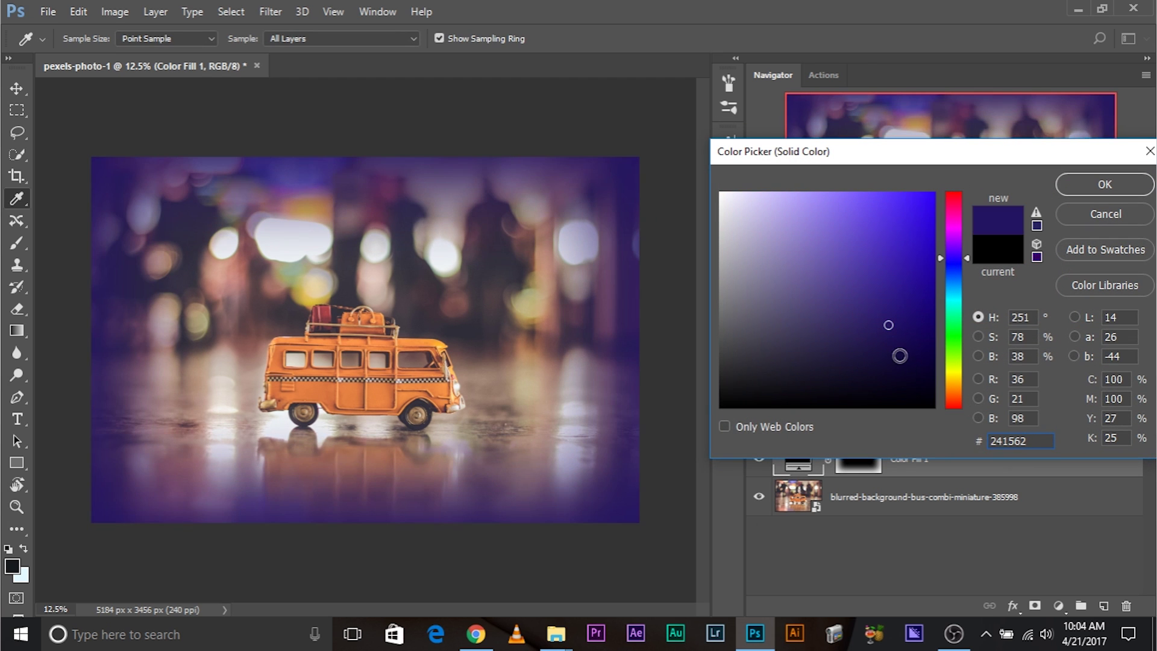
pyautogui.moveTo(907, 384); pyautogui.dragTo(941, 379)
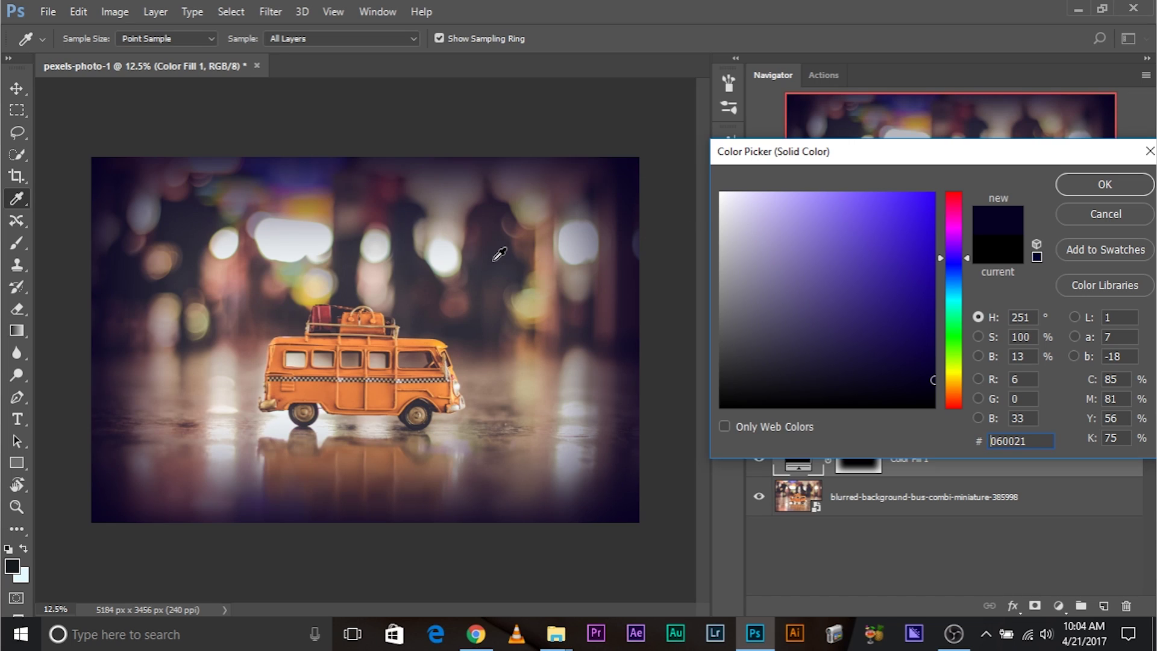
# Sample a photo colour, lower its brightness in B mode to 17161b, and confirm.
pyautogui.click(499, 254)
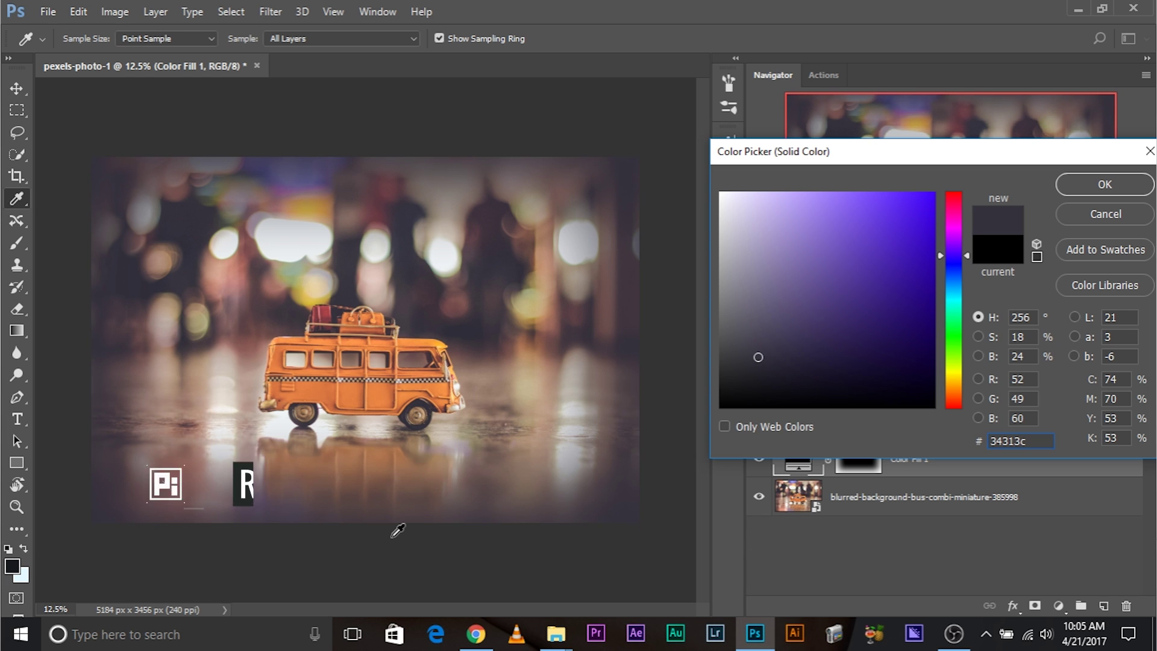
pyautogui.click(979, 356)
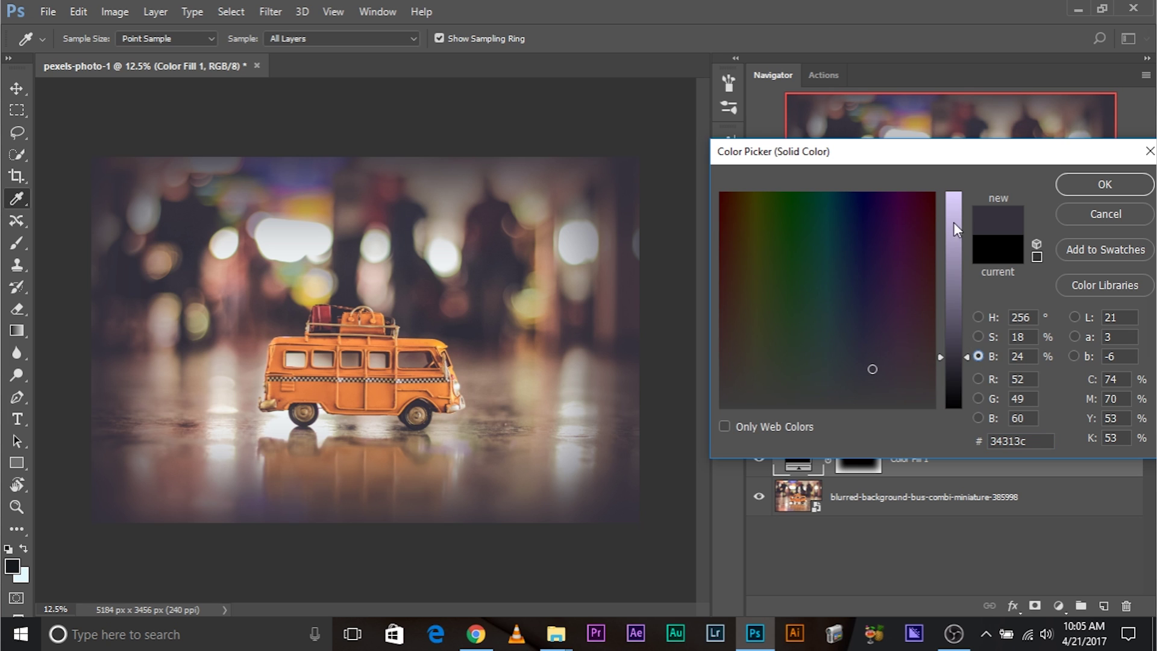
pyautogui.moveTo(963, 354); pyautogui.dragTo(969, 386)
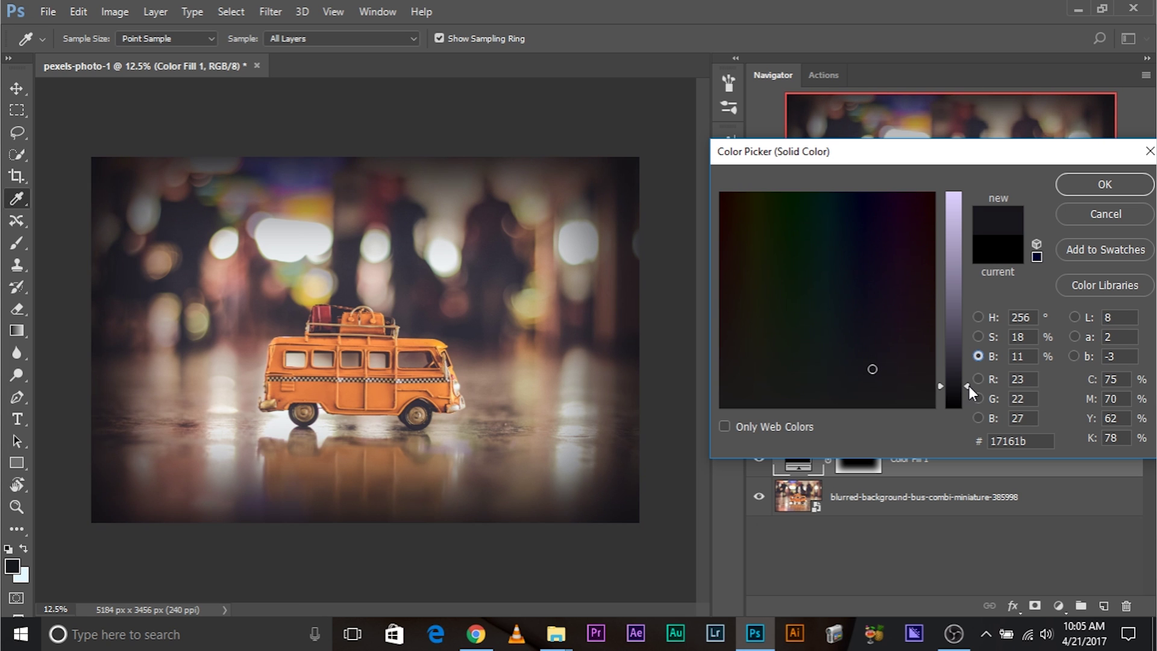
pyautogui.click(1096, 184)
pyautogui.press('l')
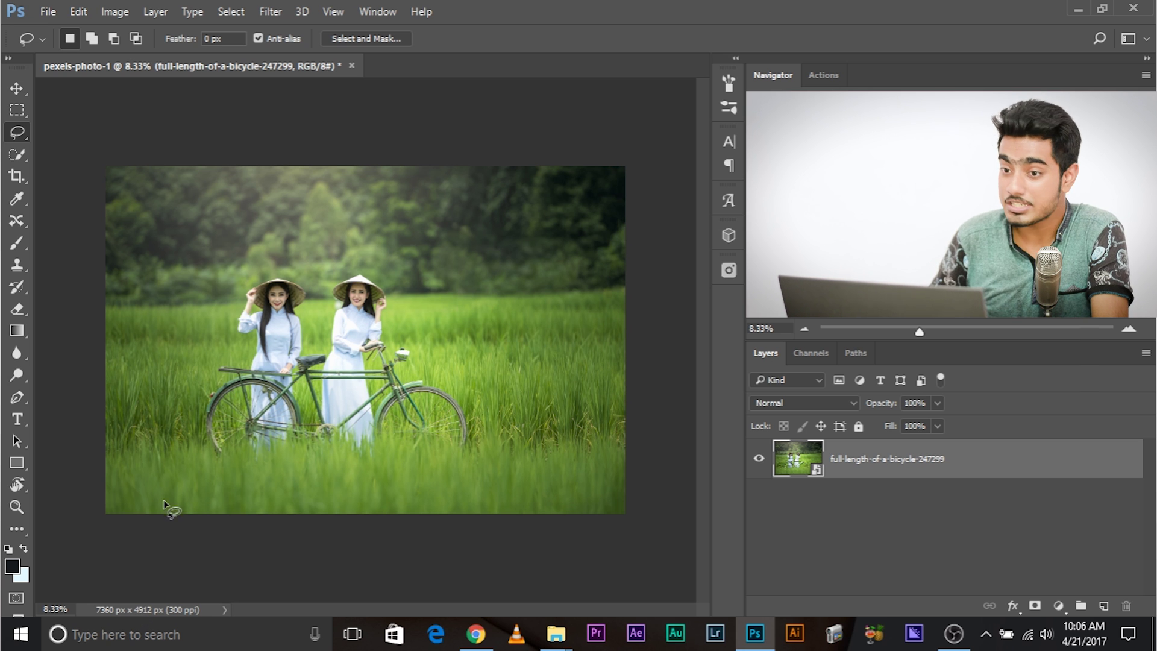
# Open the Actions panel and pick Vignette_400 from the Vignette_PiXimperfect set.
pyautogui.click(365, 13)
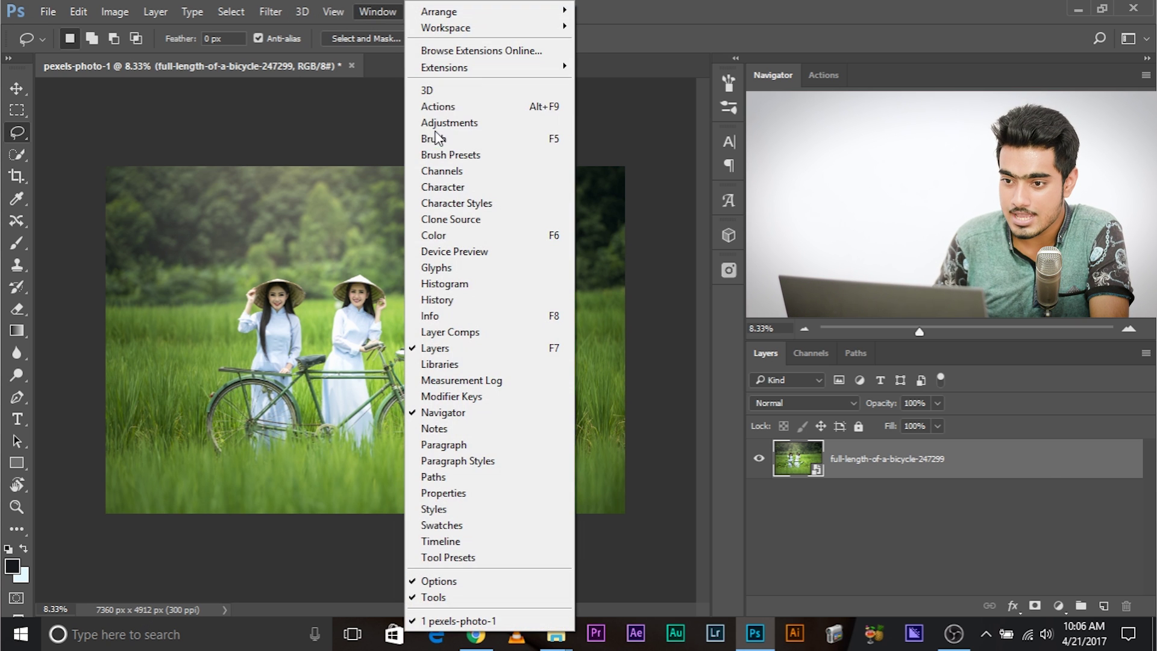
pyautogui.click(443, 107)
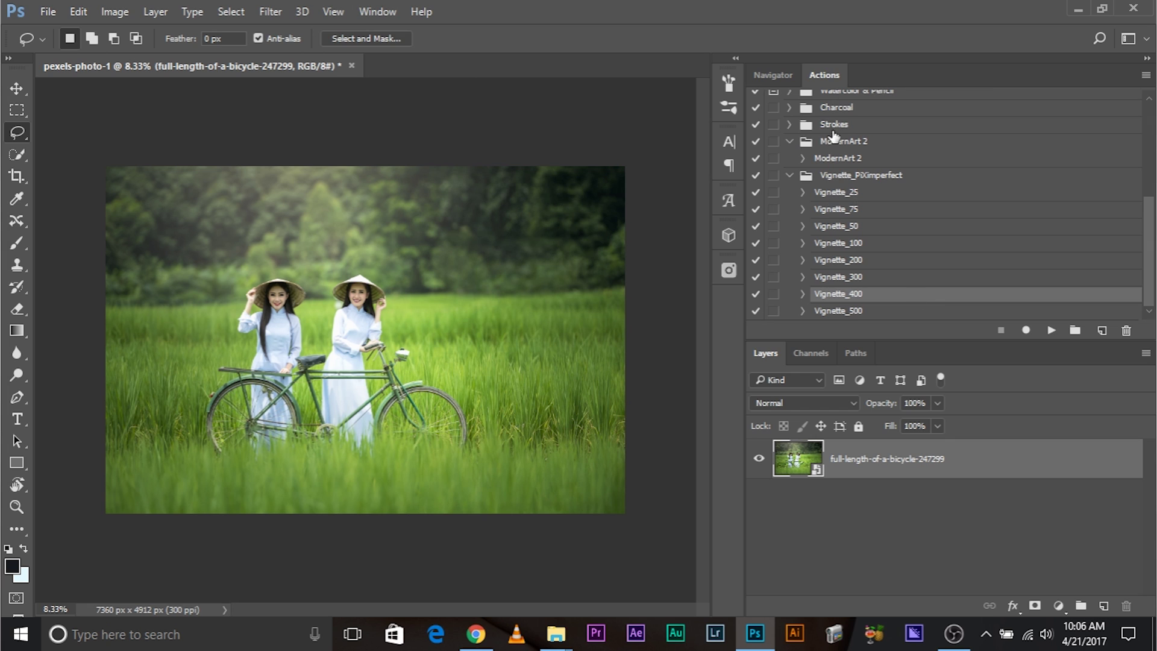
pyautogui.click(873, 176)
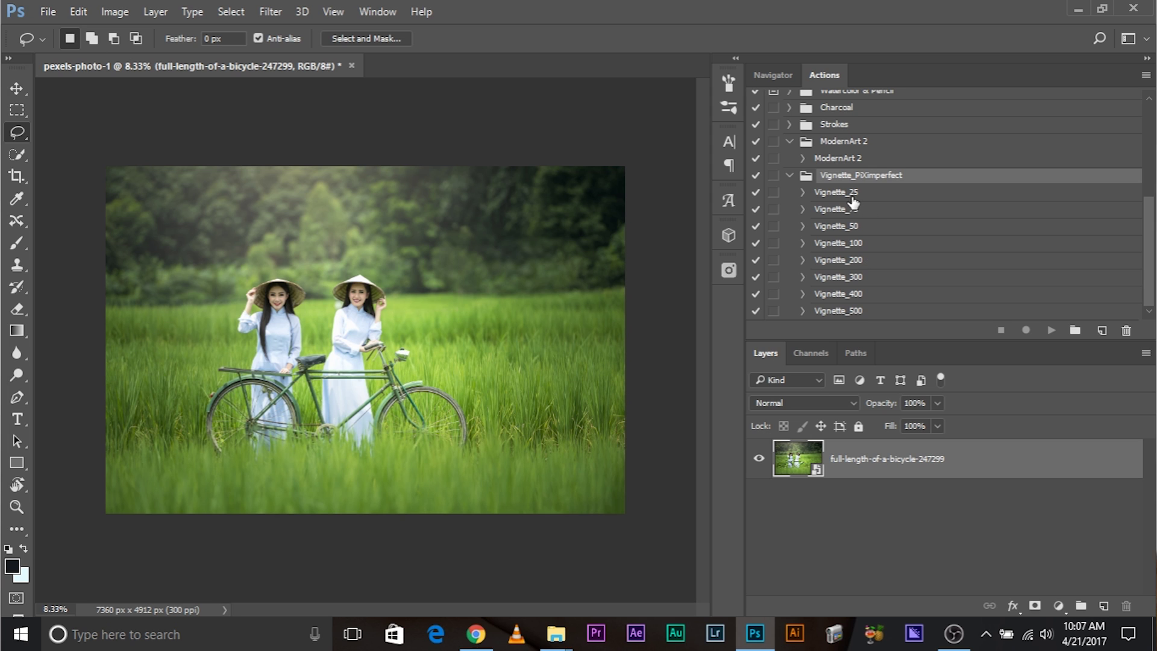
pyautogui.click(841, 299)
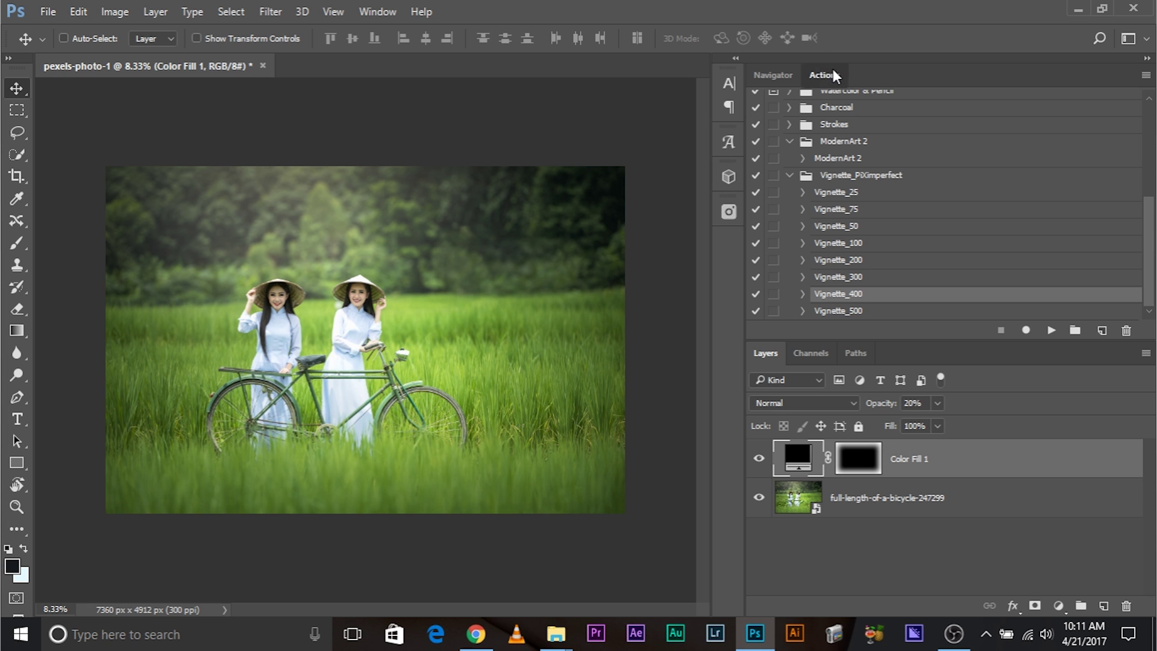
# Set the Color Fill 1 mask feather back to about 399 px in mask Properties.
pyautogui.moveTo(833, 69); pyautogui.dragTo(237, 236)
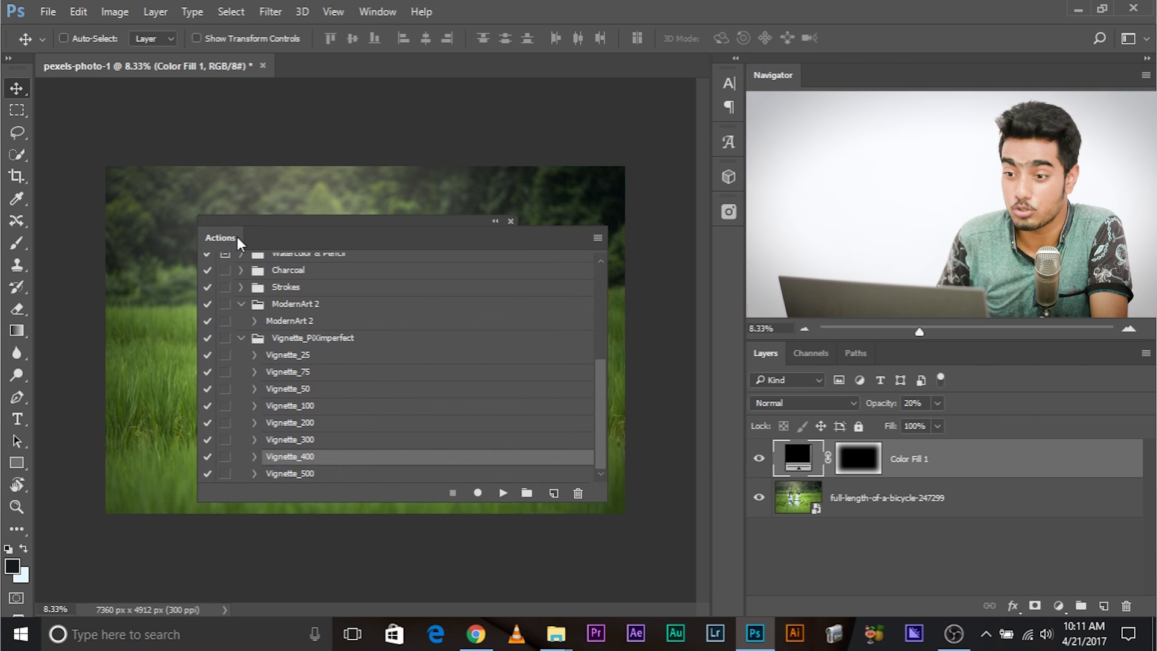
pyautogui.click(510, 222)
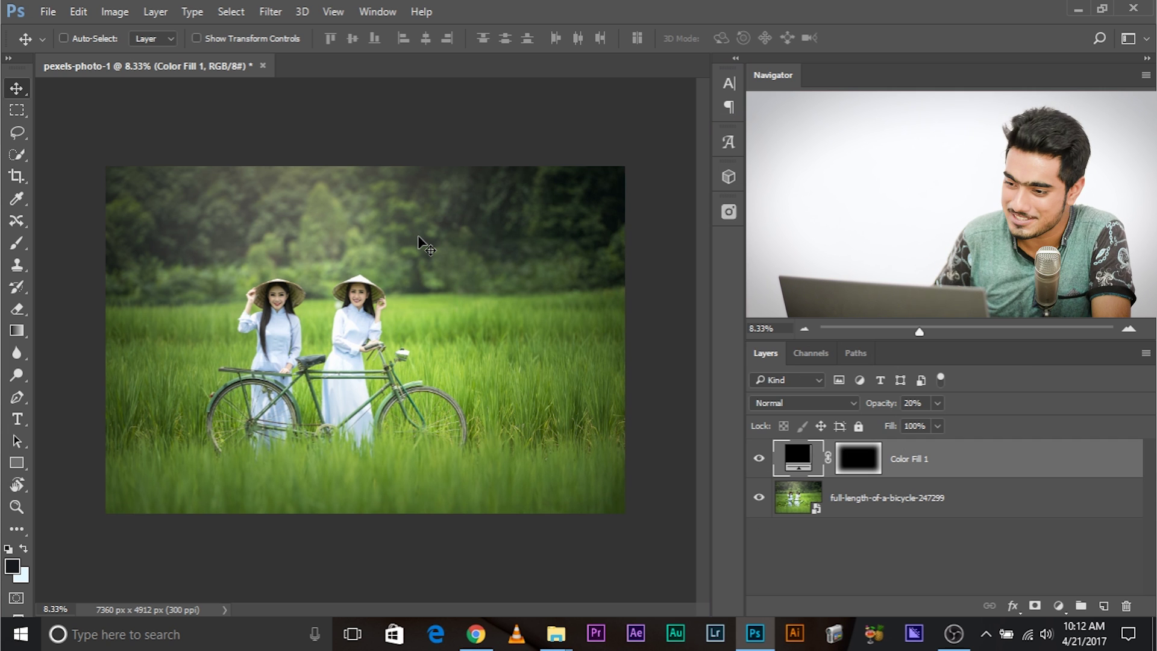
pyautogui.click(381, 8)
pyautogui.click(478, 493)
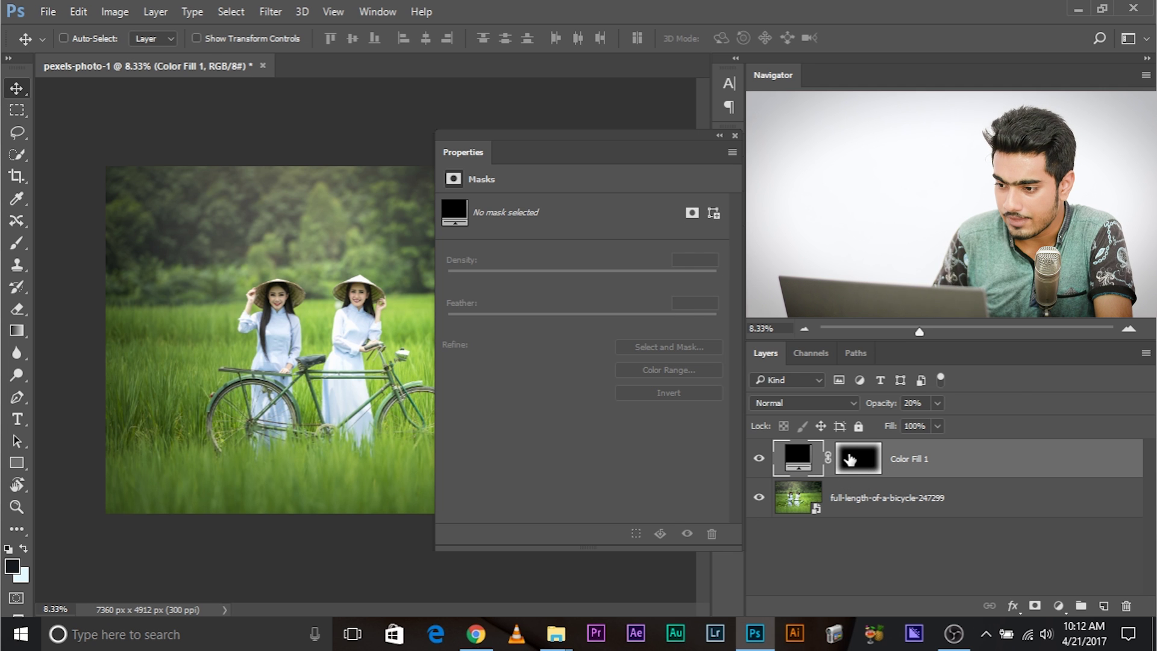
pyautogui.click(850, 460)
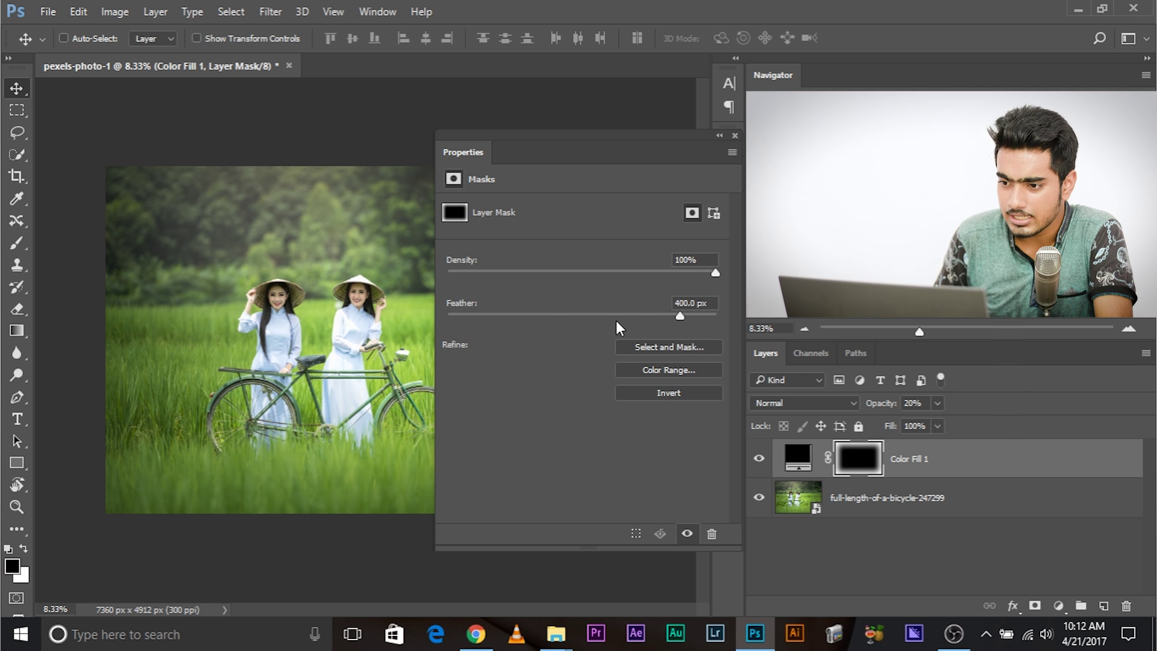
pyautogui.moveTo(692, 312); pyautogui.dragTo(617, 317)
pyautogui.click(681, 314)
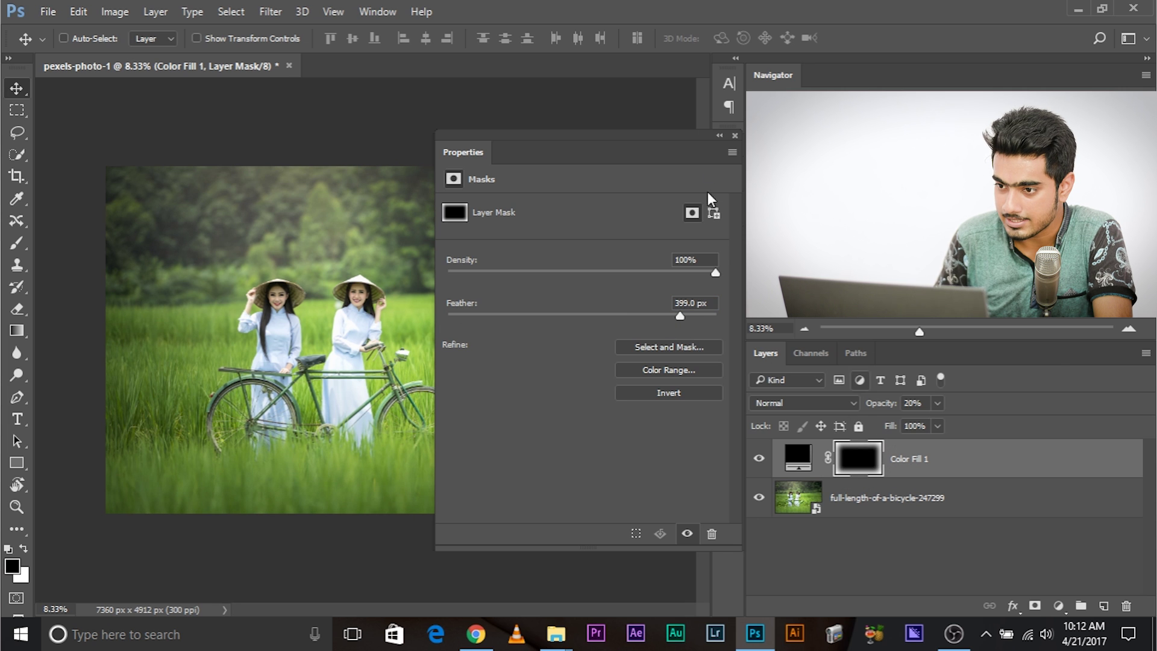
pyautogui.click(734, 135)
# Raise the Color Fill 1 layer opacity to 100%.
pyautogui.click(937, 403)
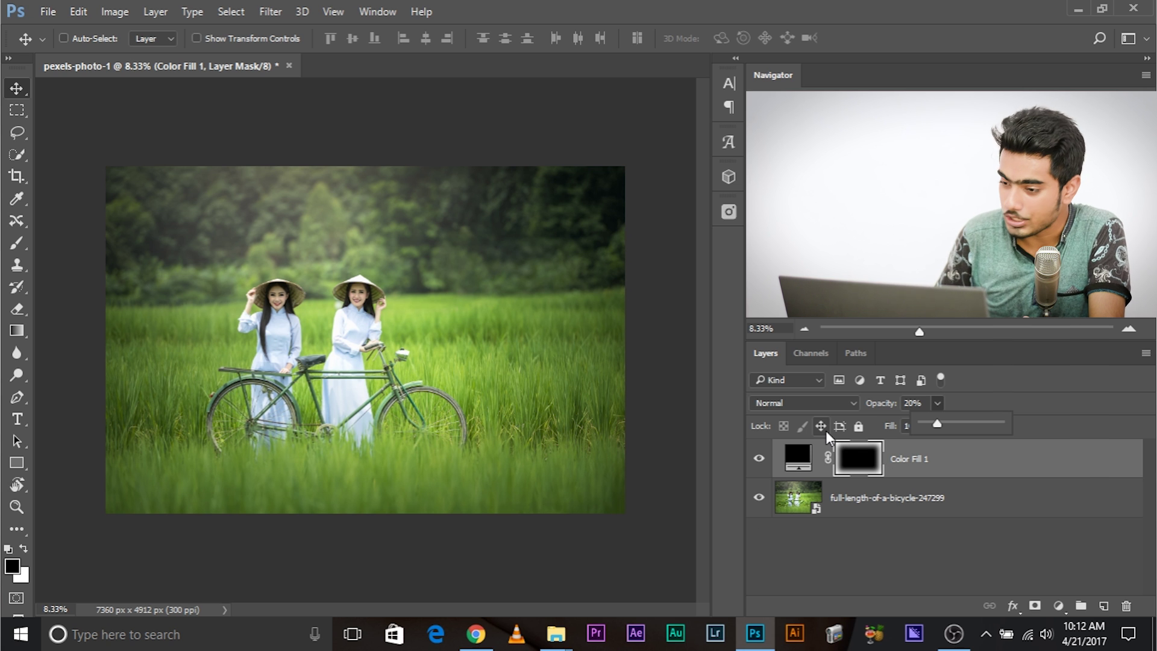
pyautogui.moveTo(961, 422); pyautogui.dragTo(1068, 413)
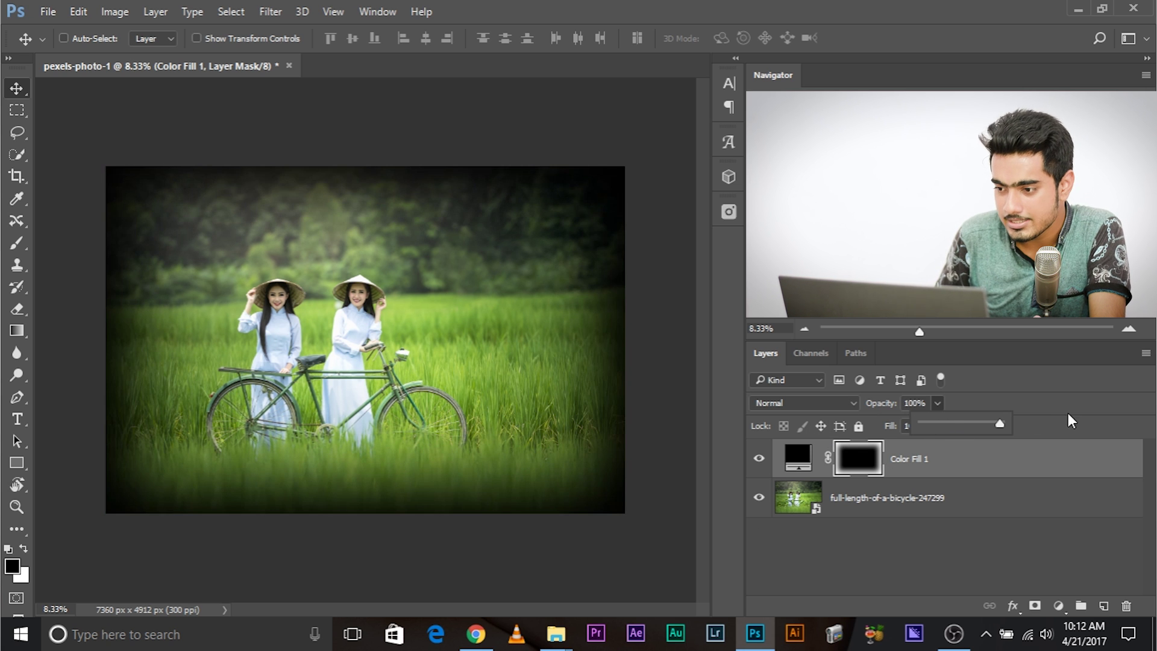
pyautogui.click(972, 475)
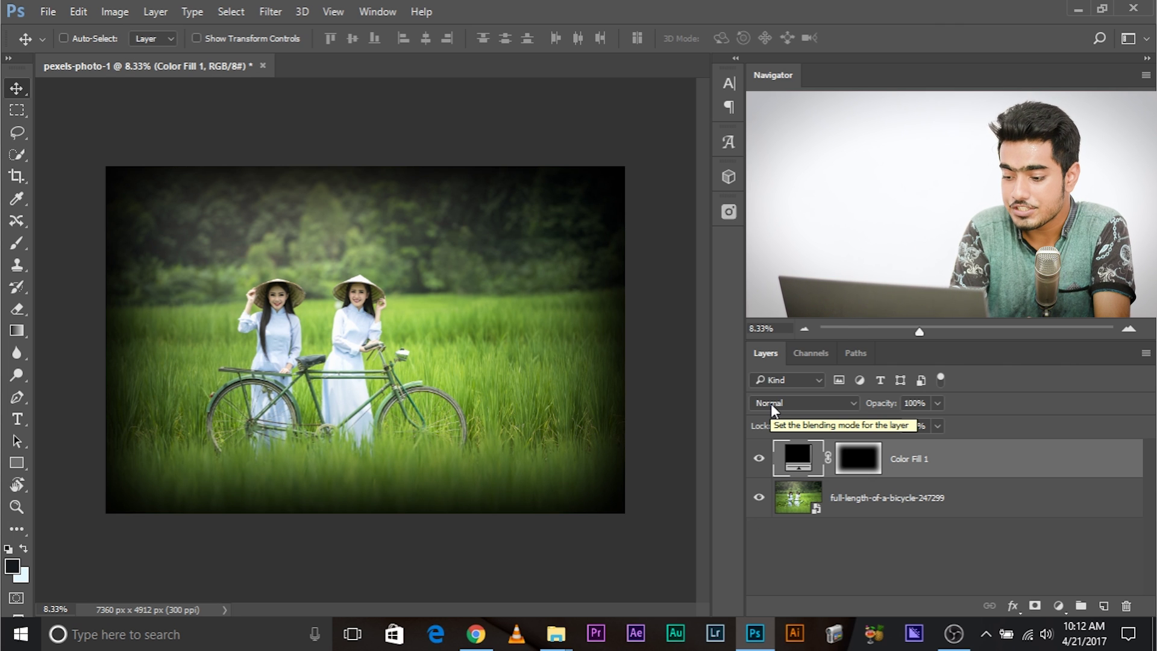
# Set the Brush tool's mode to Clear, then switch back to the Move tool.
pyautogui.scroll(-2, 771, 403)
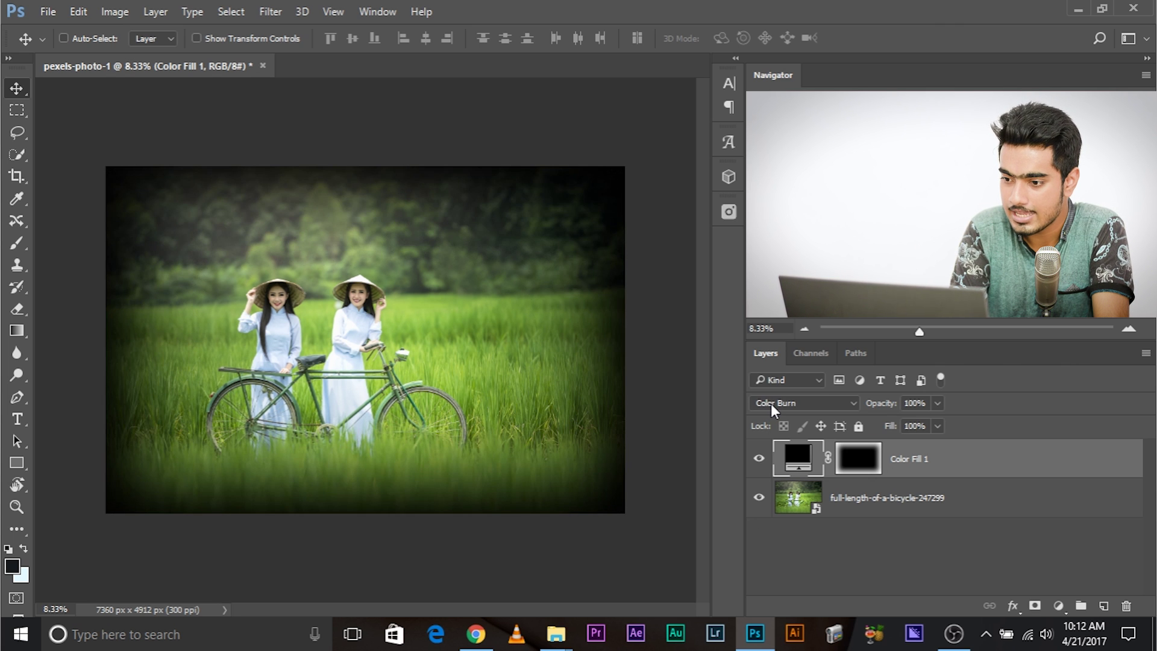
pyautogui.scroll(3, 771, 403)
pyautogui.scroll(-1, 772, 403)
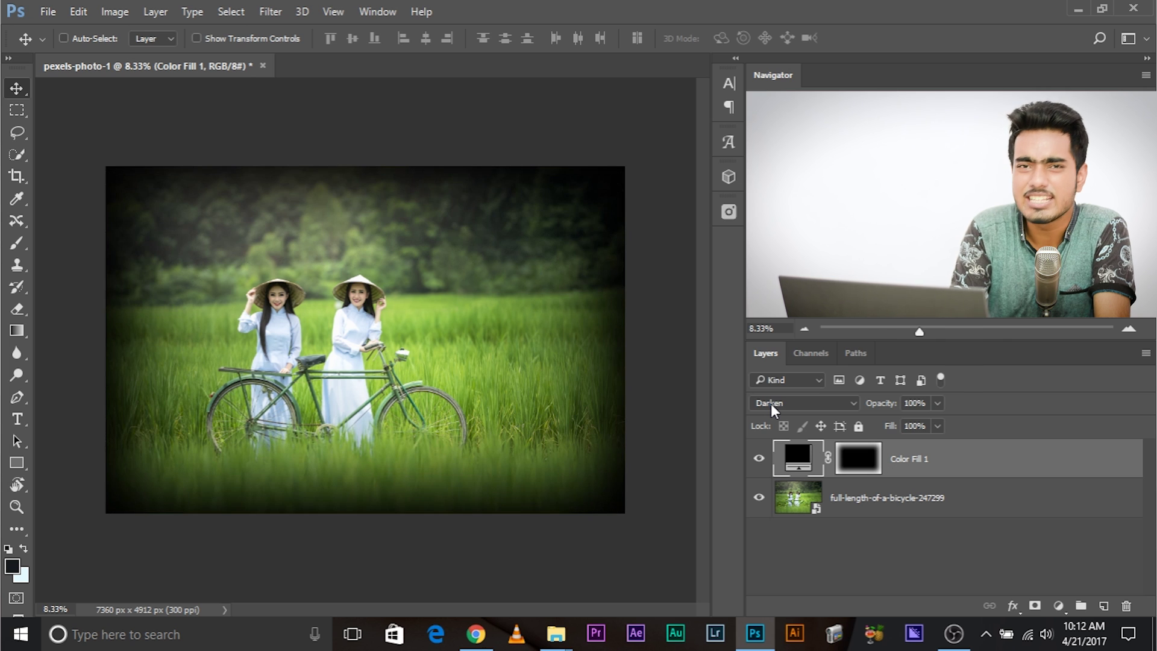
pyautogui.click(15, 247)
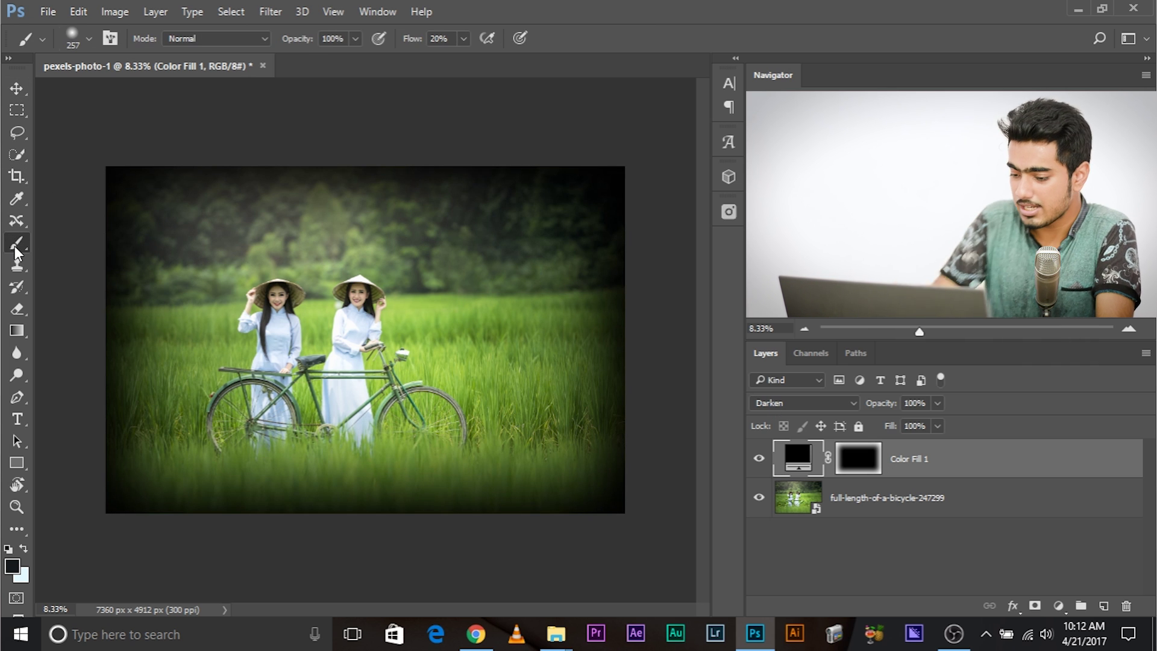
pyautogui.hotkey('shift', '+')
pyautogui.hotkey('shift', '+')
pyautogui.hotkey('shift', '+')
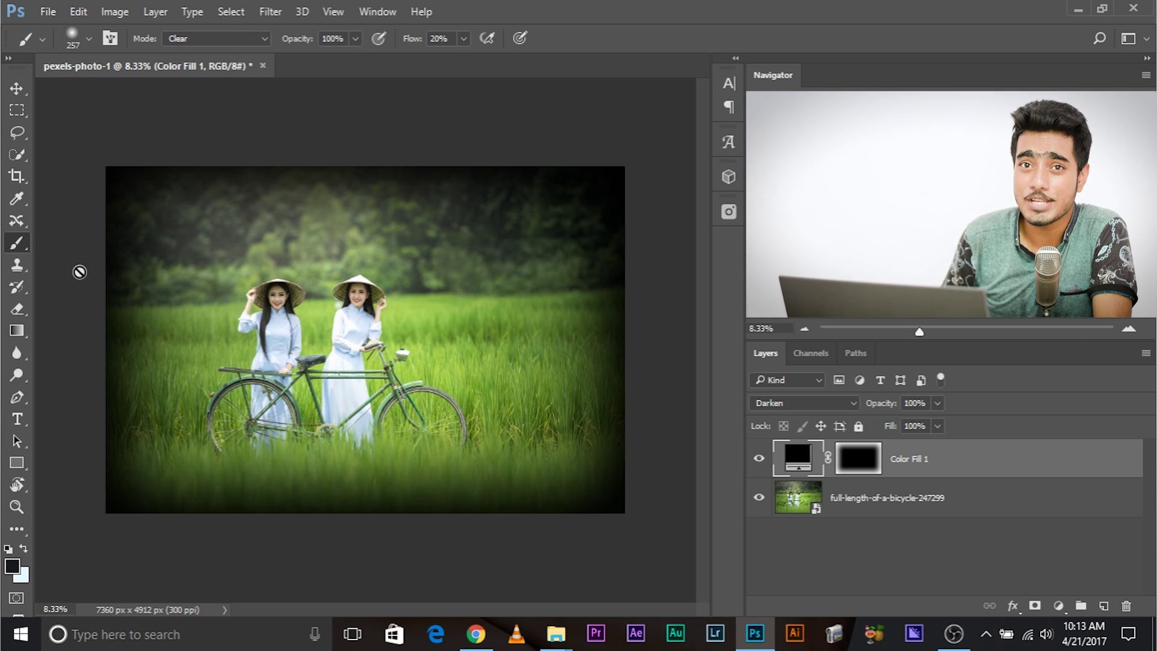
pyautogui.click(17, 88)
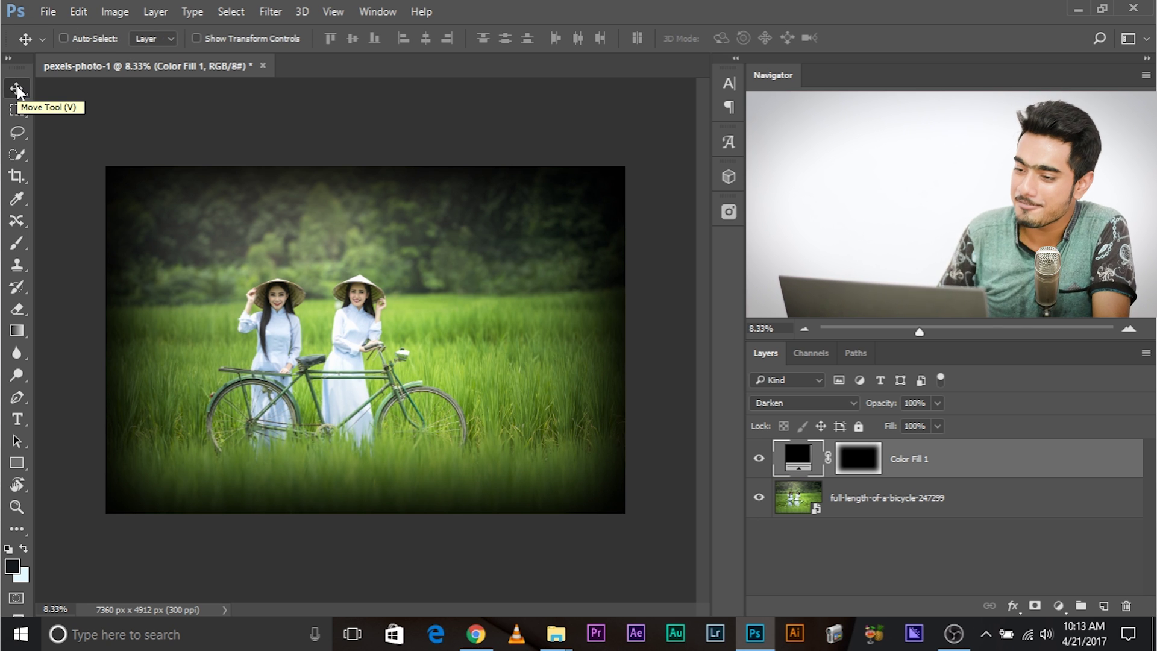
# Keep Darken briefly, then switch the vignette layer's blend mode to Overlay.
pyautogui.click(815, 402)
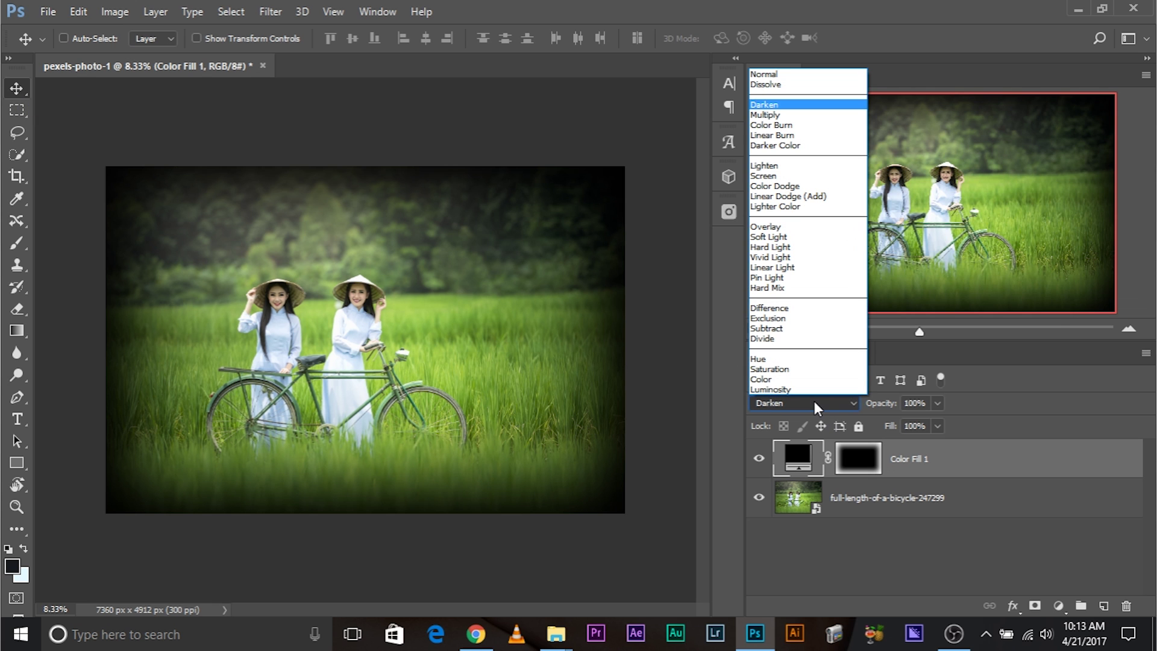
pyautogui.click(815, 402)
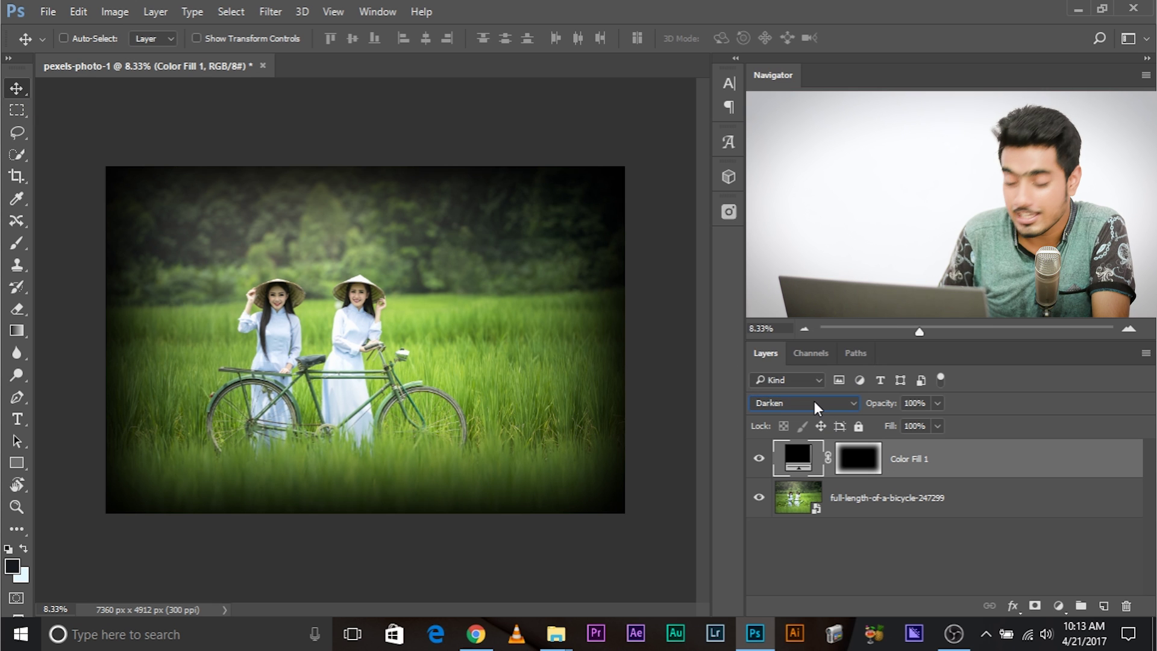
pyautogui.scroll(2, 815, 401)
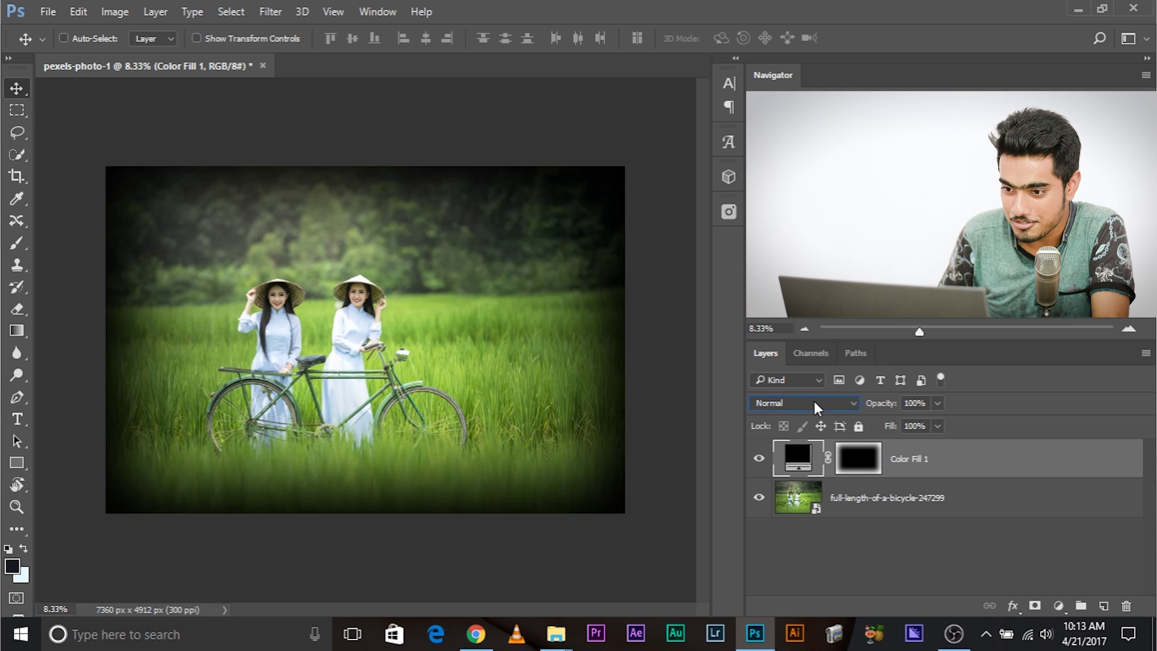
pyautogui.scroll(-8, 815, 400)
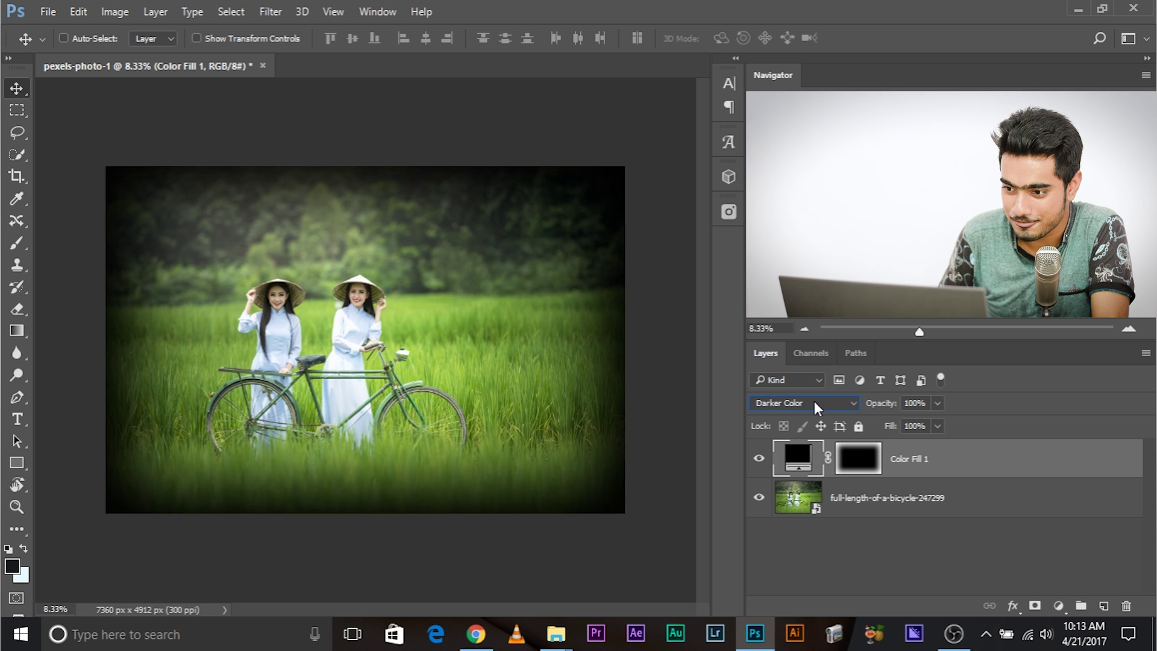
pyautogui.scroll(-3, 815, 400)
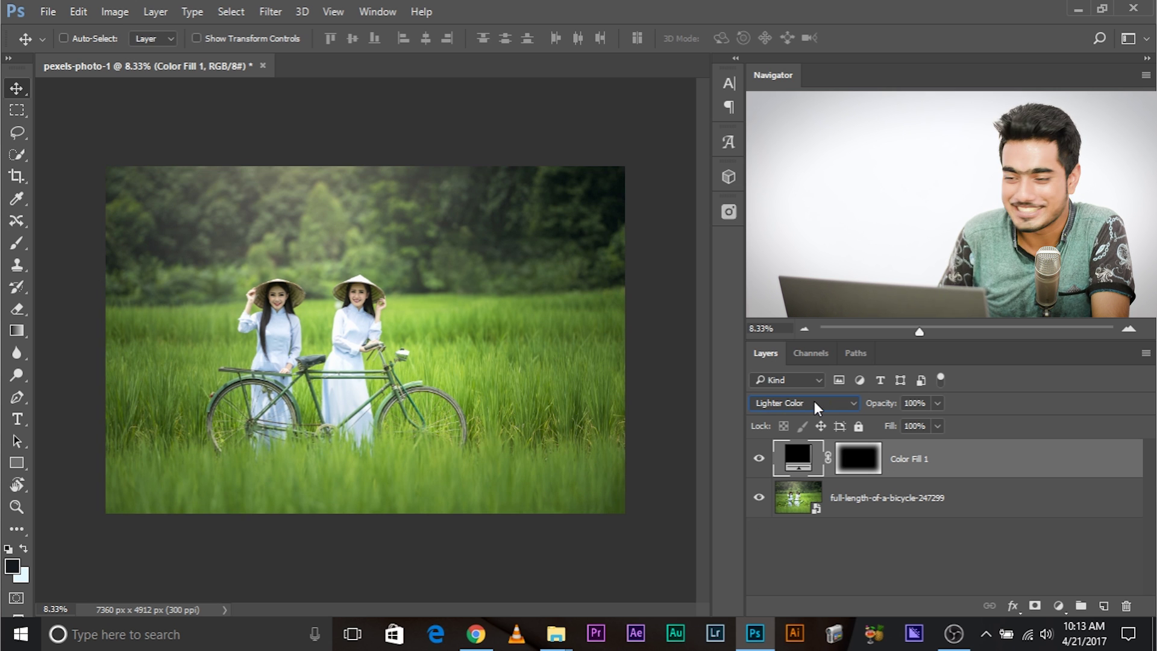
pyautogui.click(815, 400)
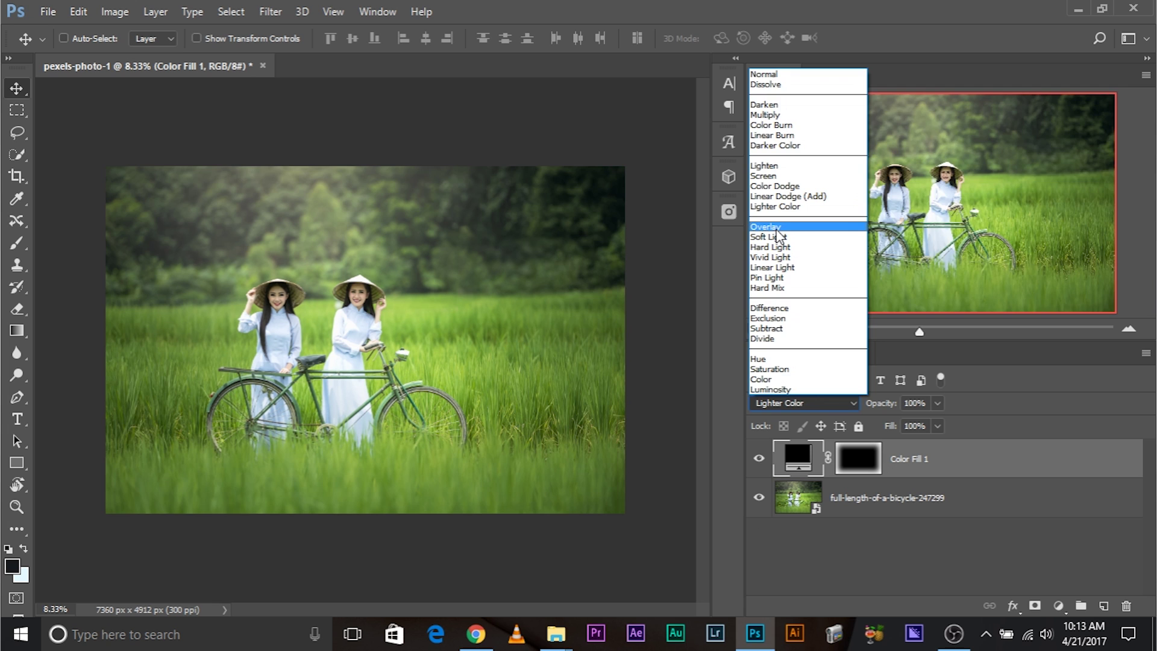
pyautogui.click(815, 225)
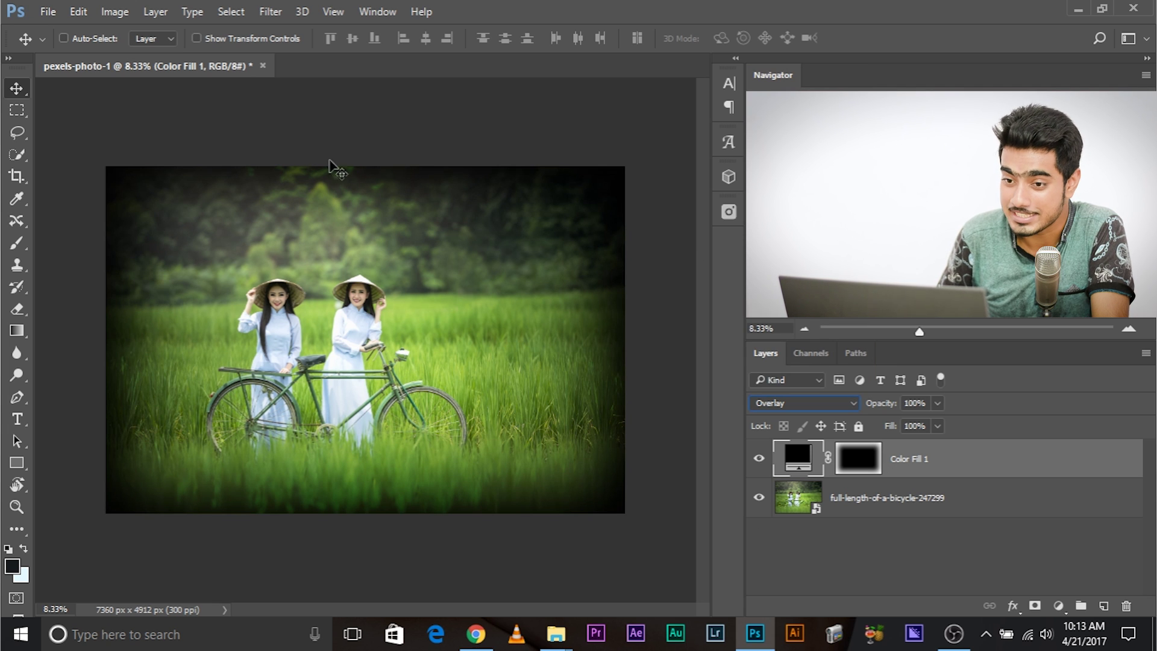
# Try Normal, Overlay and Screen blending on the vignette, ending on Normal.
pyautogui.click(782, 401)
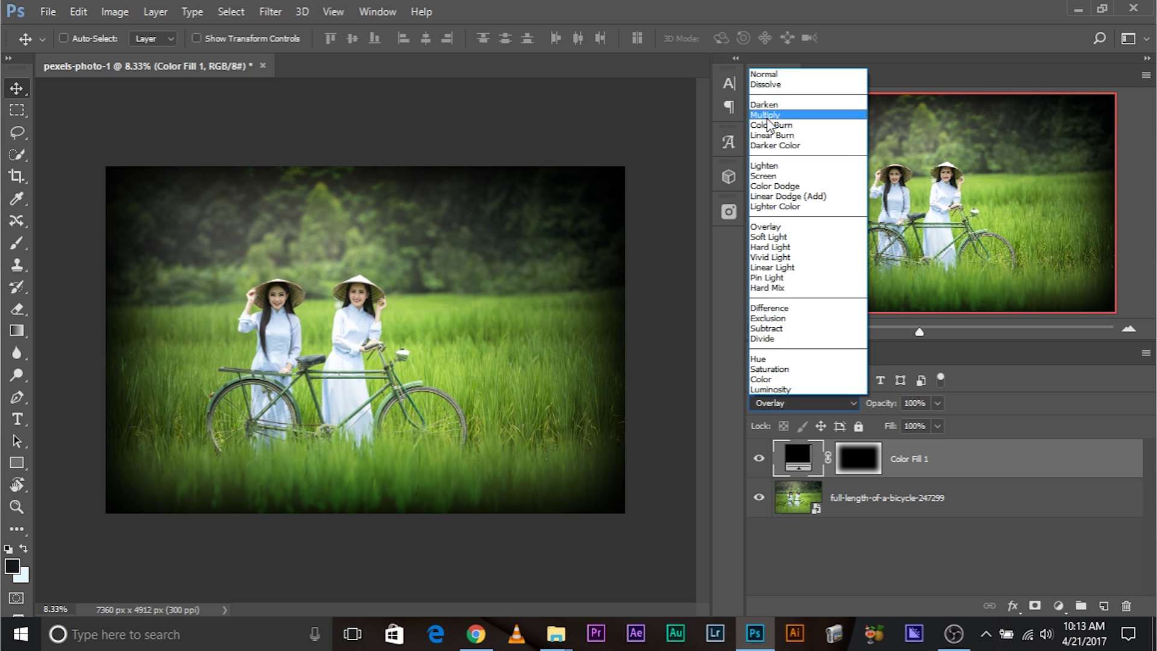
pyautogui.click(777, 77)
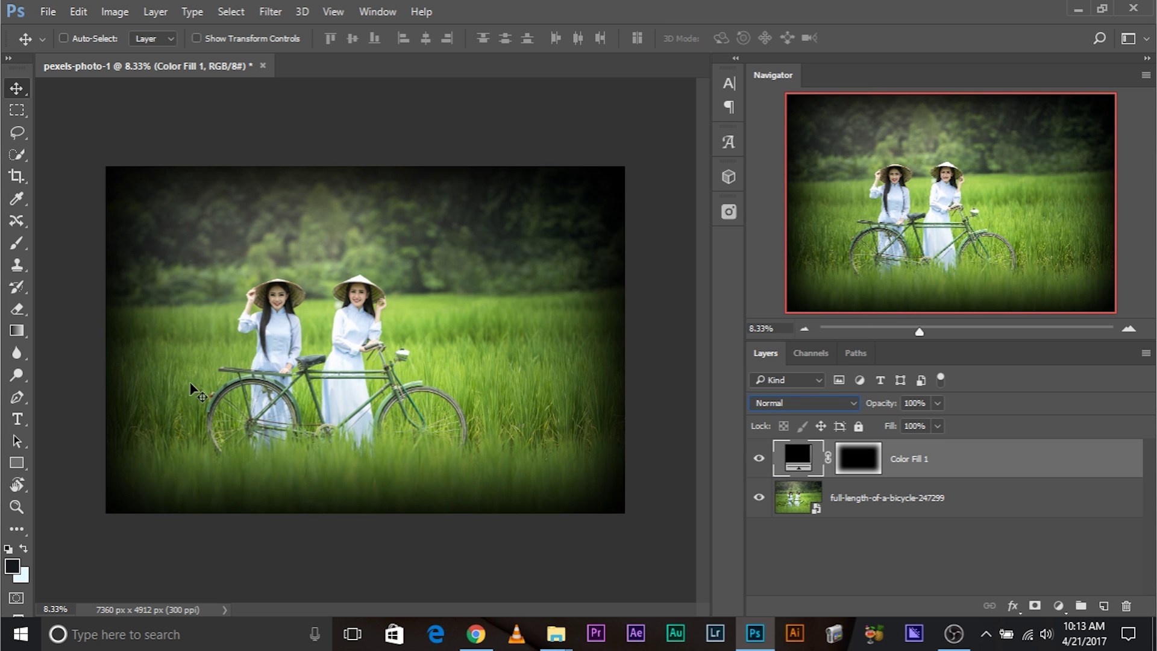
pyautogui.click(780, 403)
pyautogui.click(778, 240)
pyautogui.click(799, 403)
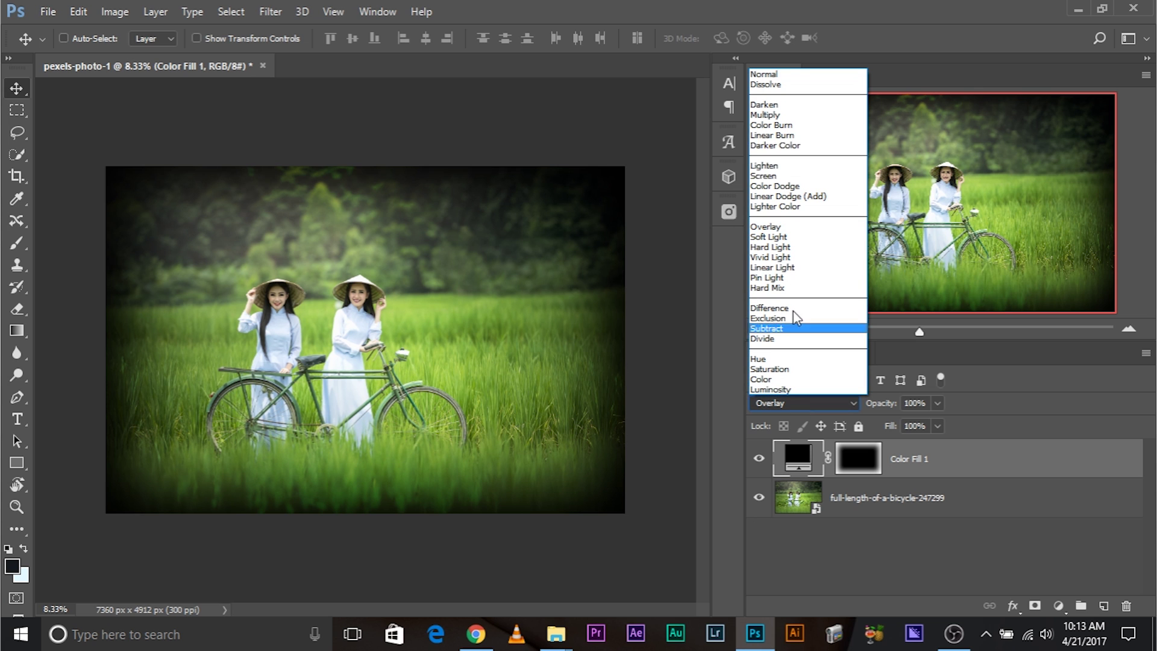
pyautogui.click(781, 178)
pyautogui.click(789, 403)
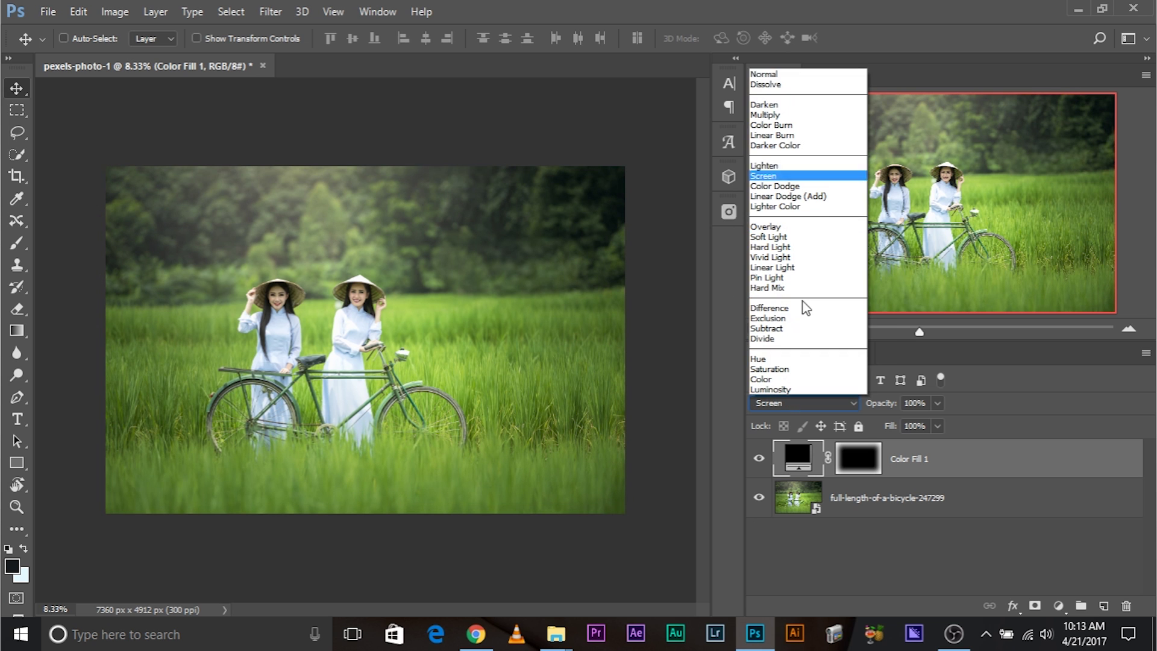
pyautogui.click(784, 74)
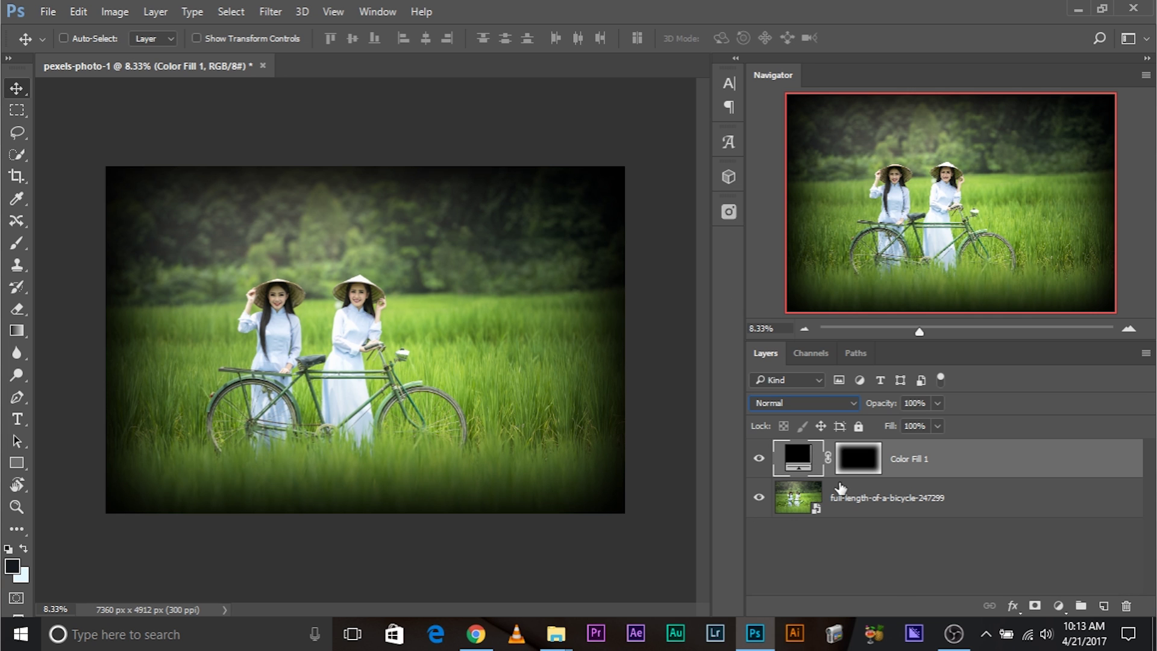
# Change the Color Fill 1 colour from black to near-black dark green 060a00.
pyautogui.doubleClick(798, 458)
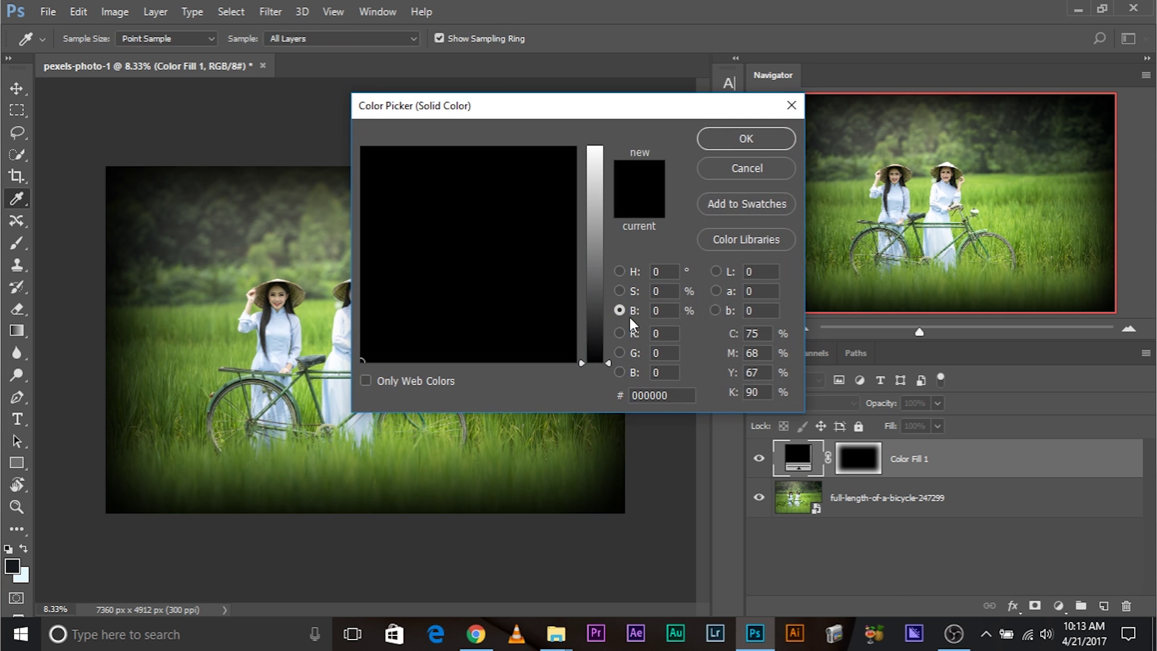
pyautogui.click(619, 271)
pyautogui.moveTo(532, 171); pyautogui.dragTo(552, 306)
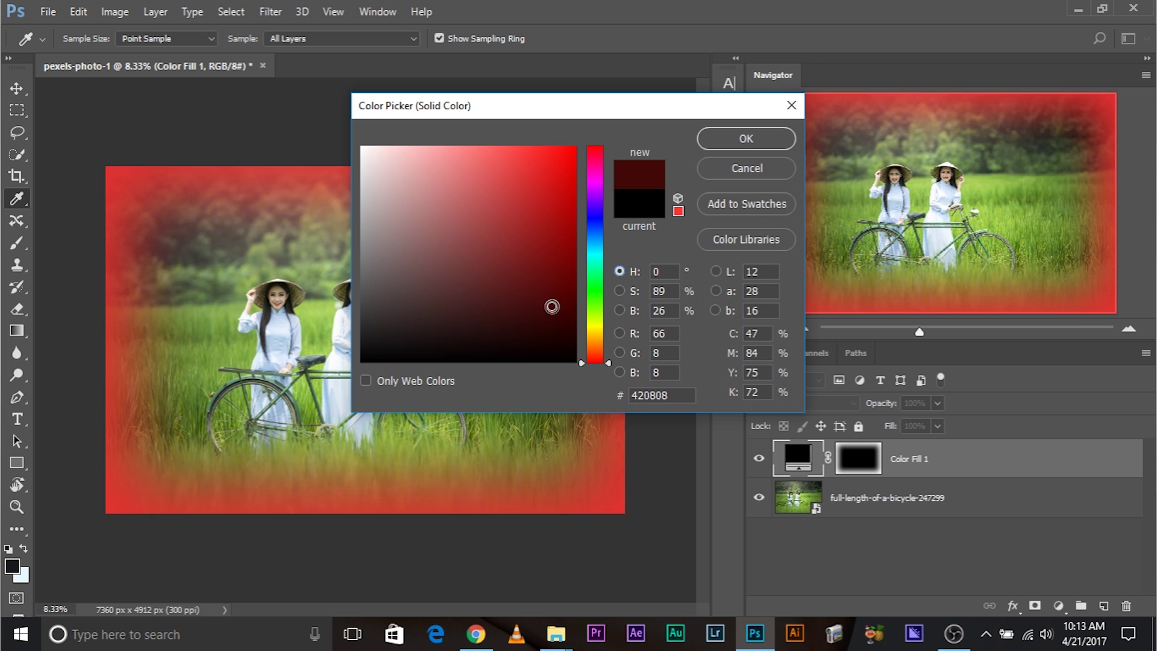
pyautogui.click(201, 349)
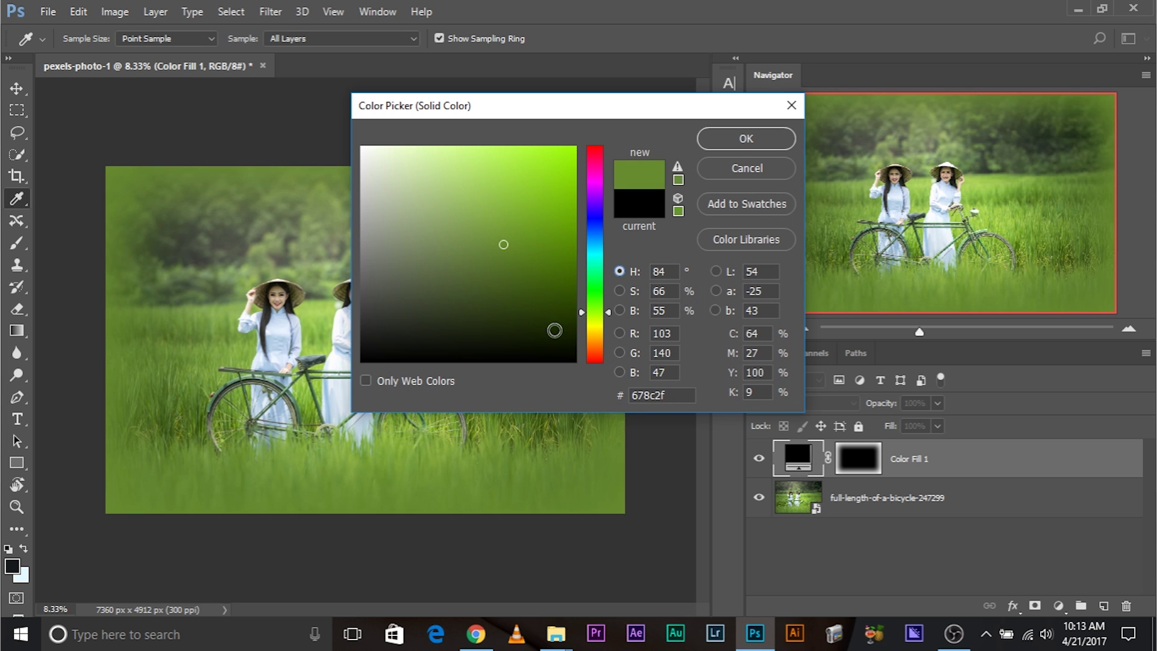
pyautogui.moveTo(554, 330); pyautogui.dragTo(576, 354)
pyautogui.click(750, 143)
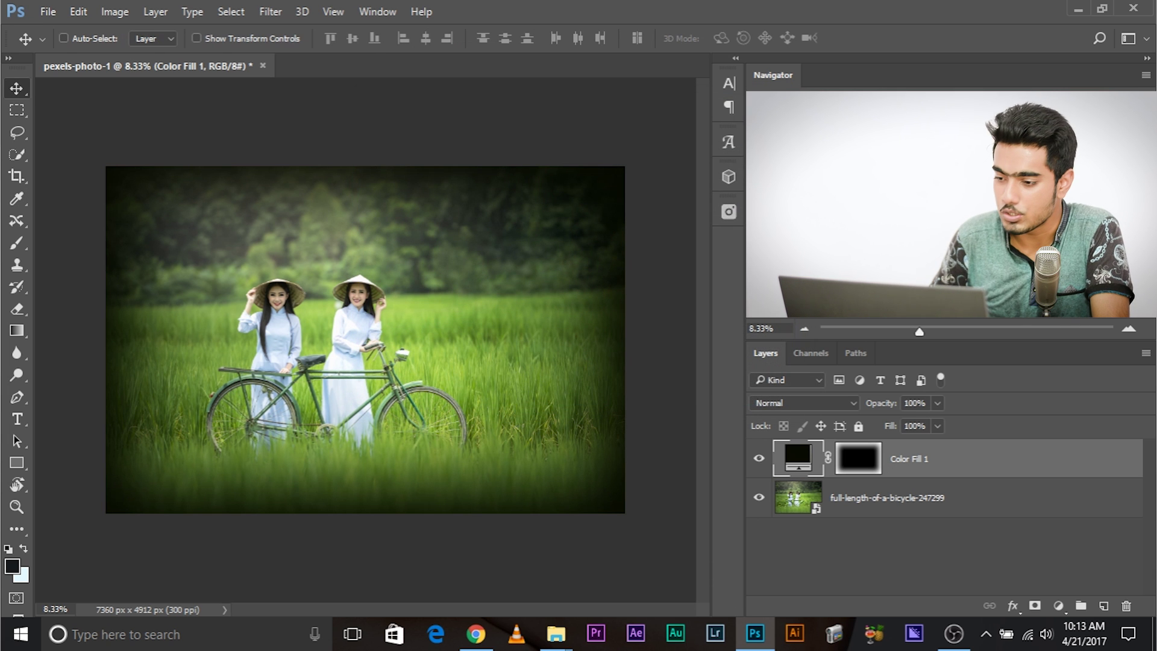
# Split the Blend If Underlying Layer white slider to 74/255 so bright grass and trees show through.
pyautogui.rightClick(1038, 464)
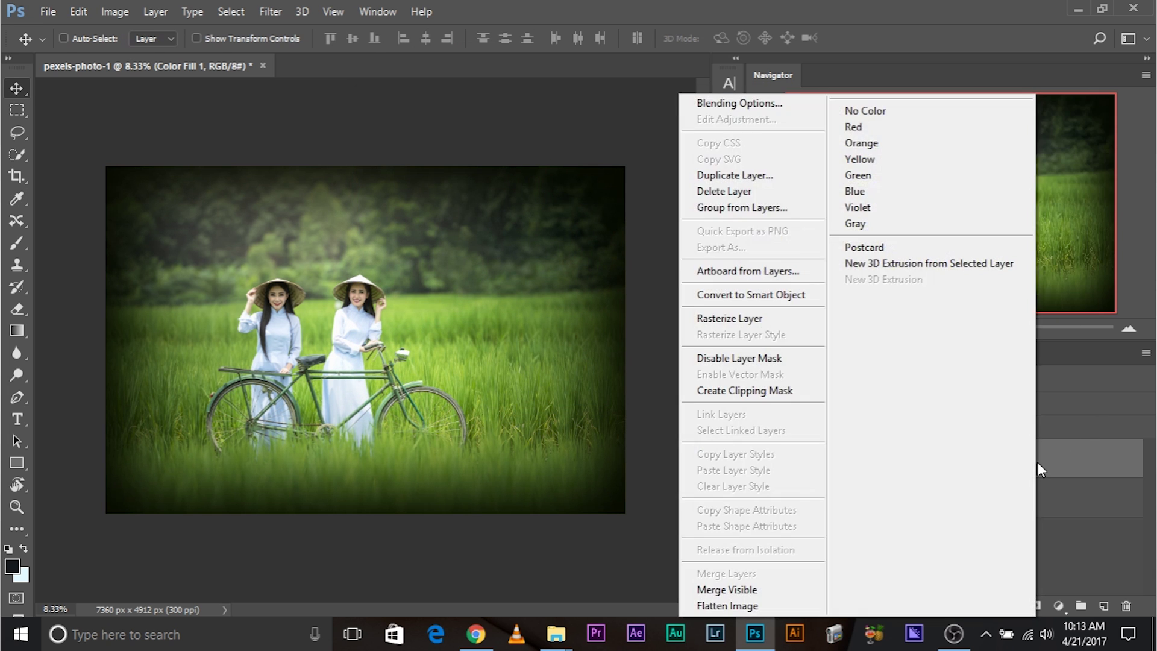
pyautogui.click(763, 105)
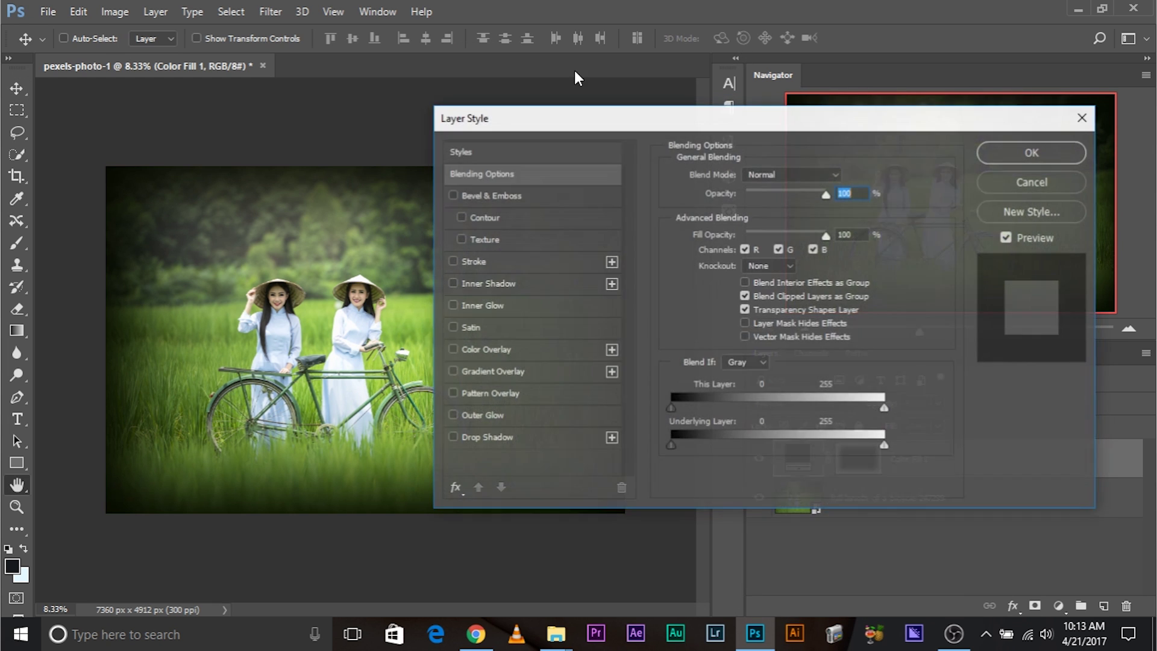
pyautogui.moveTo(603, 118); pyautogui.dragTo(736, 127)
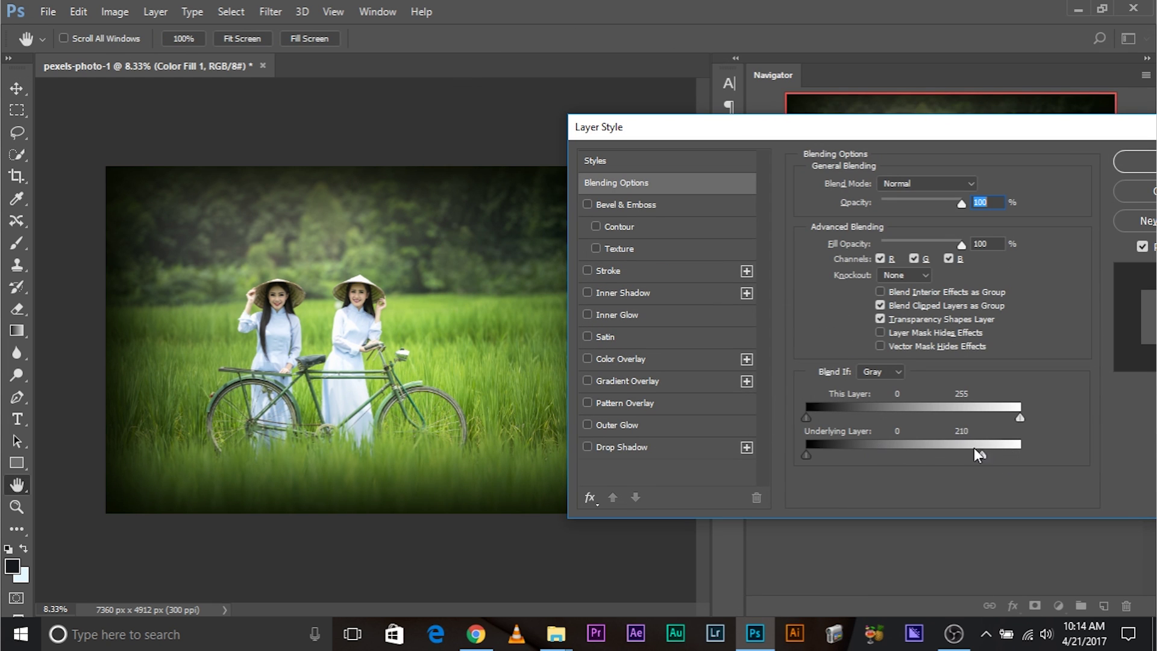
pyautogui.moveTo(975, 449); pyautogui.dragTo(908, 449)
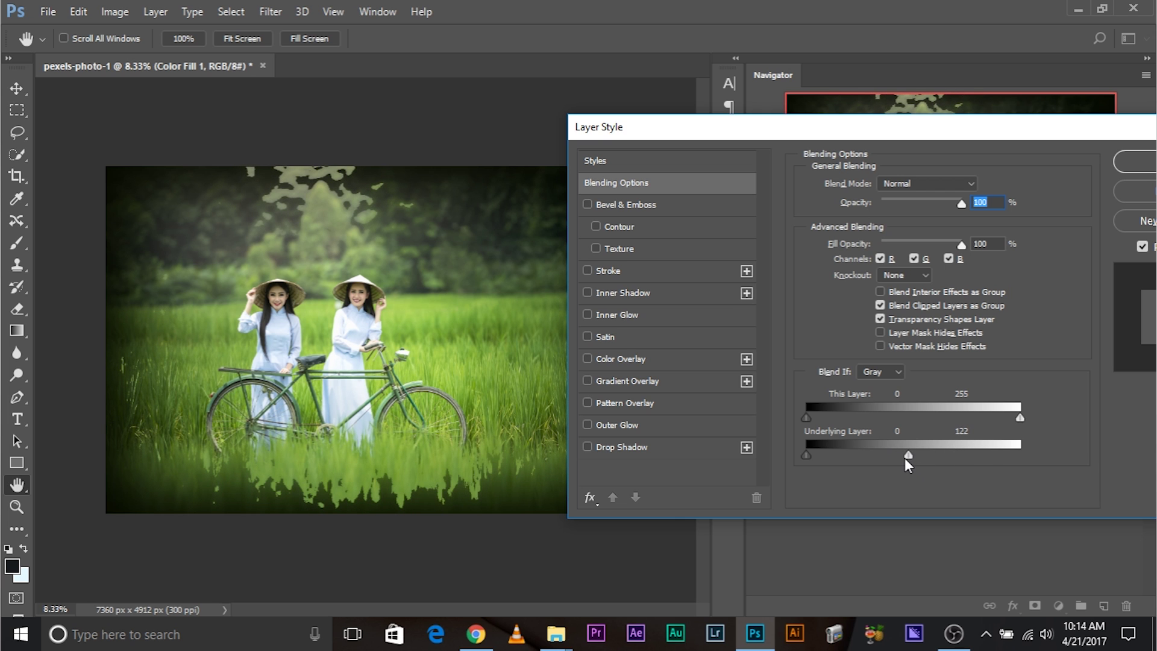
pyautogui.moveTo(908, 457); pyautogui.dragTo(959, 453)
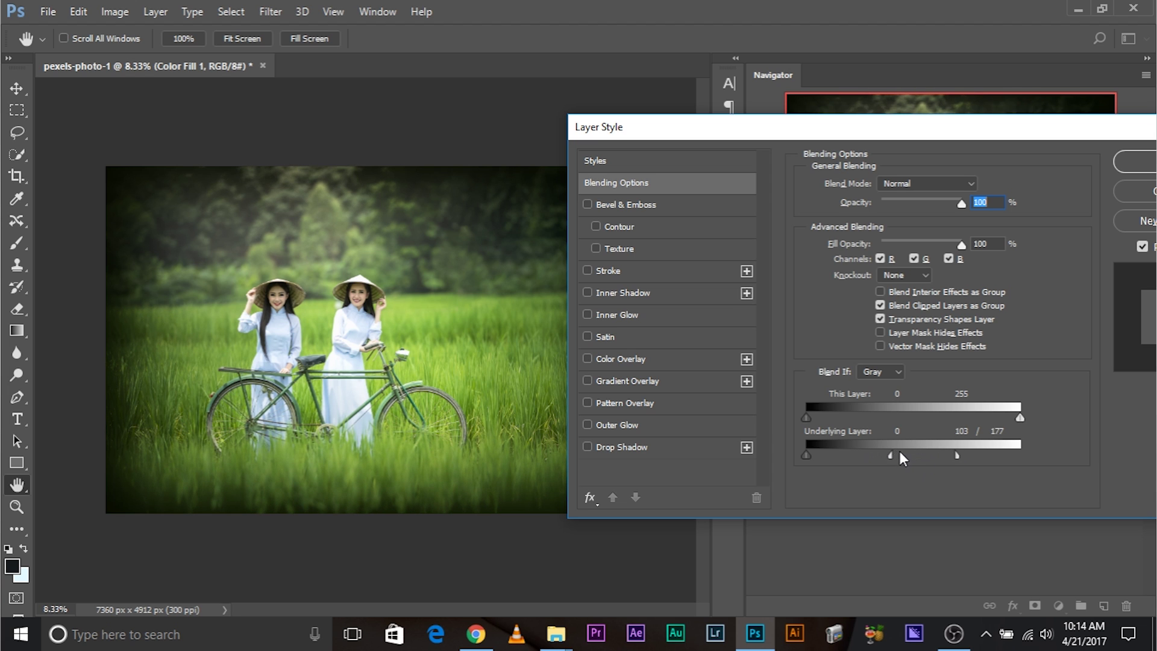
pyautogui.moveTo(891, 456); pyautogui.dragTo(866, 457)
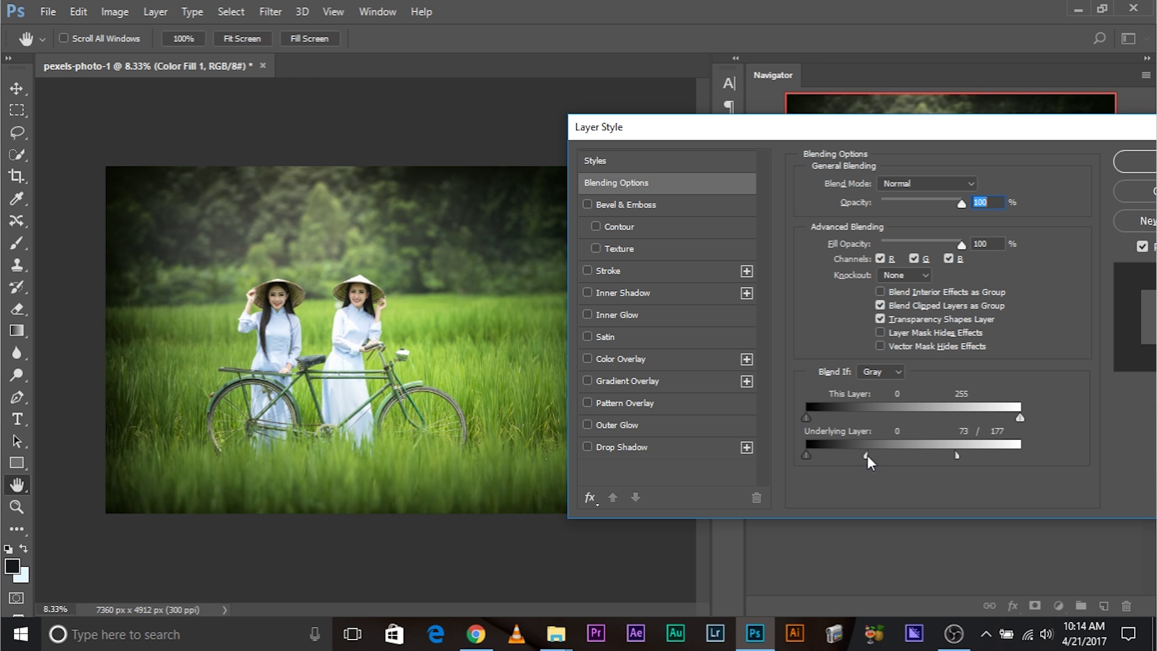
pyautogui.moveTo(958, 451); pyautogui.dragTo(1050, 452)
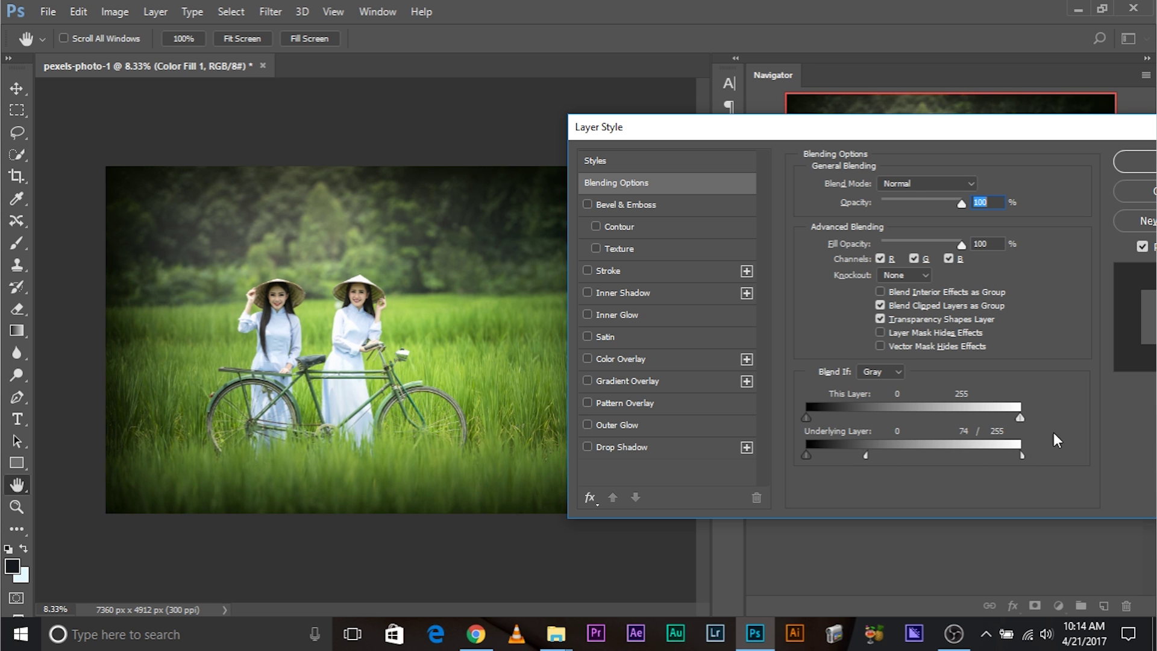
pyautogui.click(1136, 162)
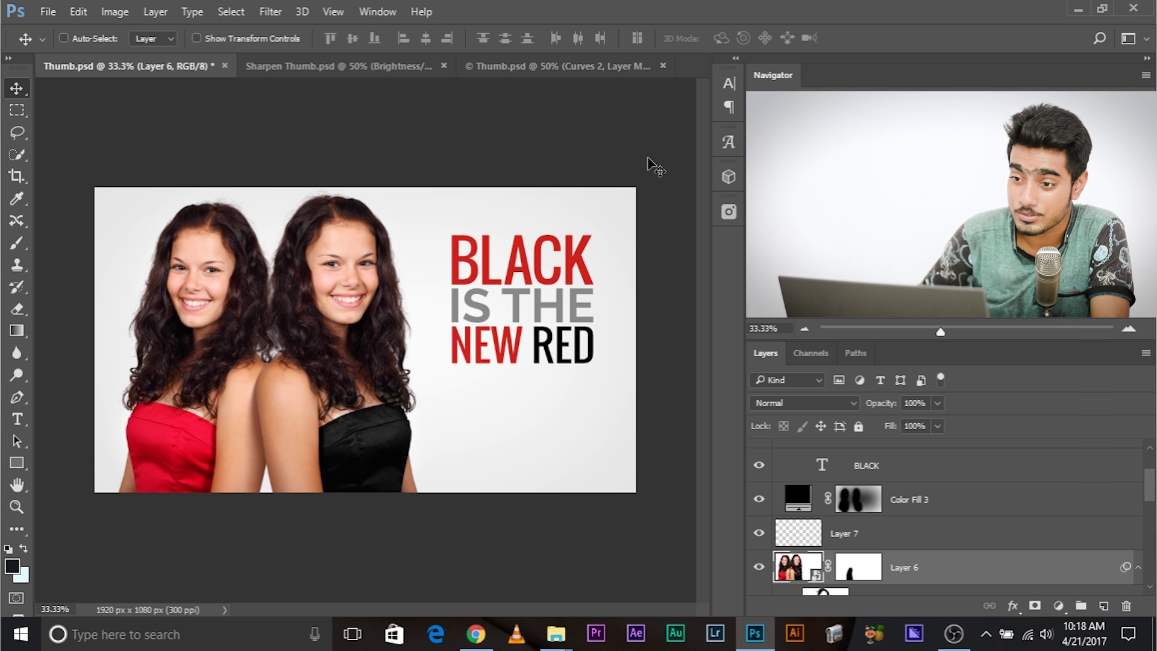
# Make the pasteboard around the Thumb.psd canvas white.
pyautogui.rightClick(534, 113)
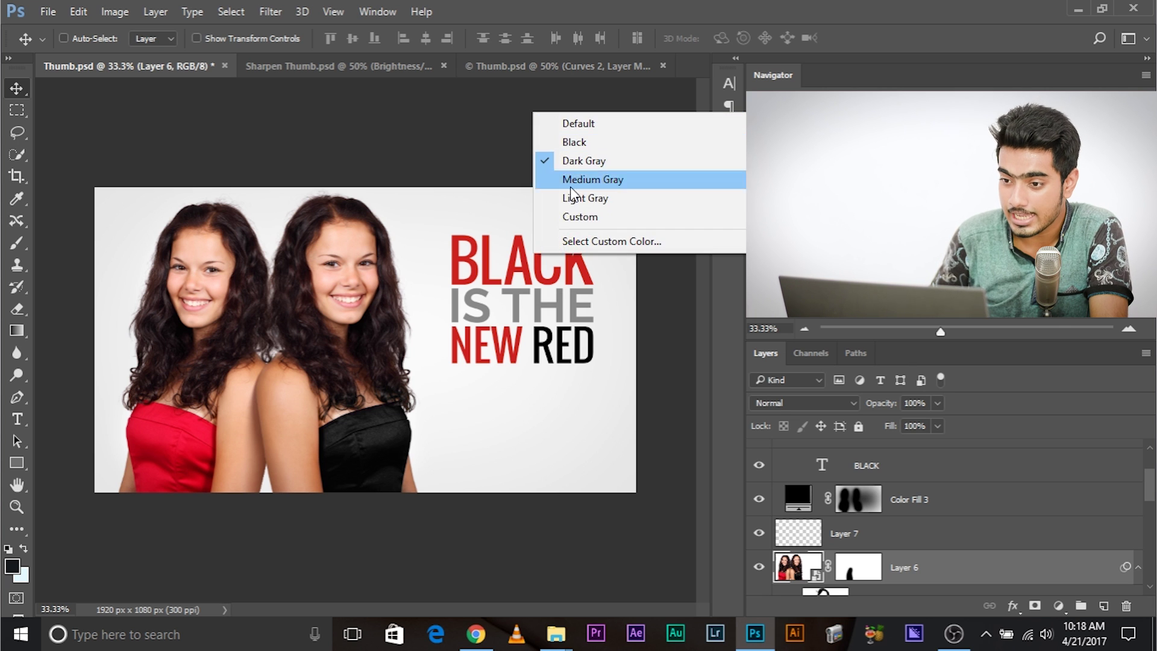
pyautogui.click(576, 217)
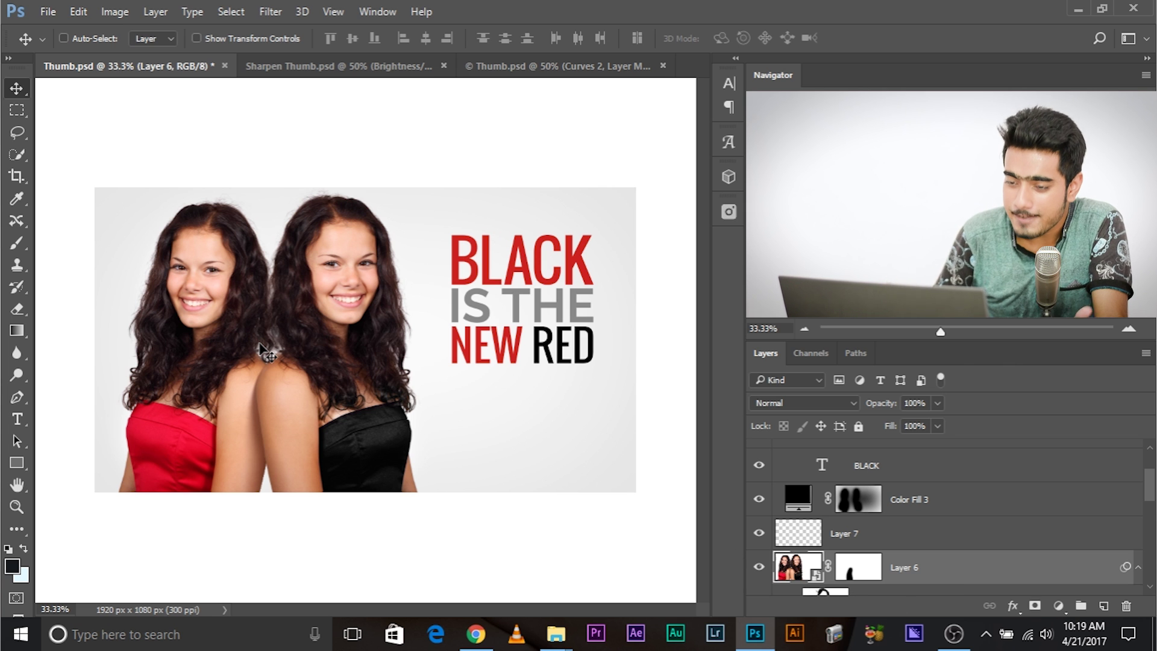
# Switch to Sharpen Thumb.psd and toggle layer visibility, hiding Layer 2.
pyautogui.click(354, 66)
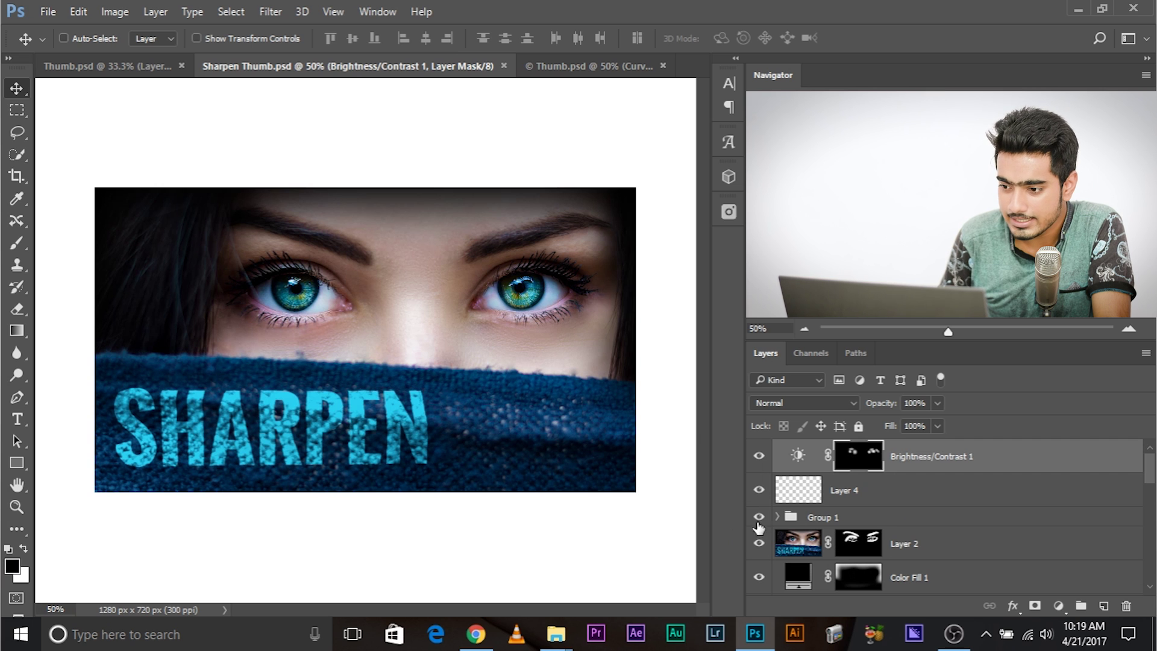
pyautogui.click(759, 458)
pyautogui.click(759, 458)
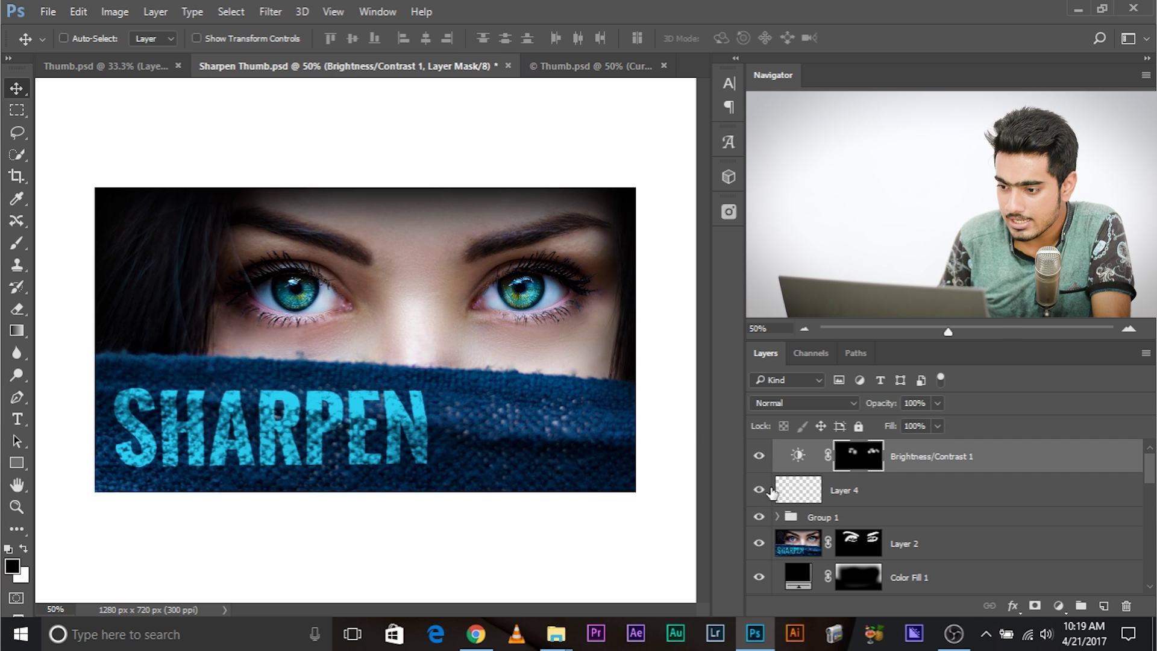
pyautogui.click(759, 517)
pyautogui.scroll(-1, 761, 528)
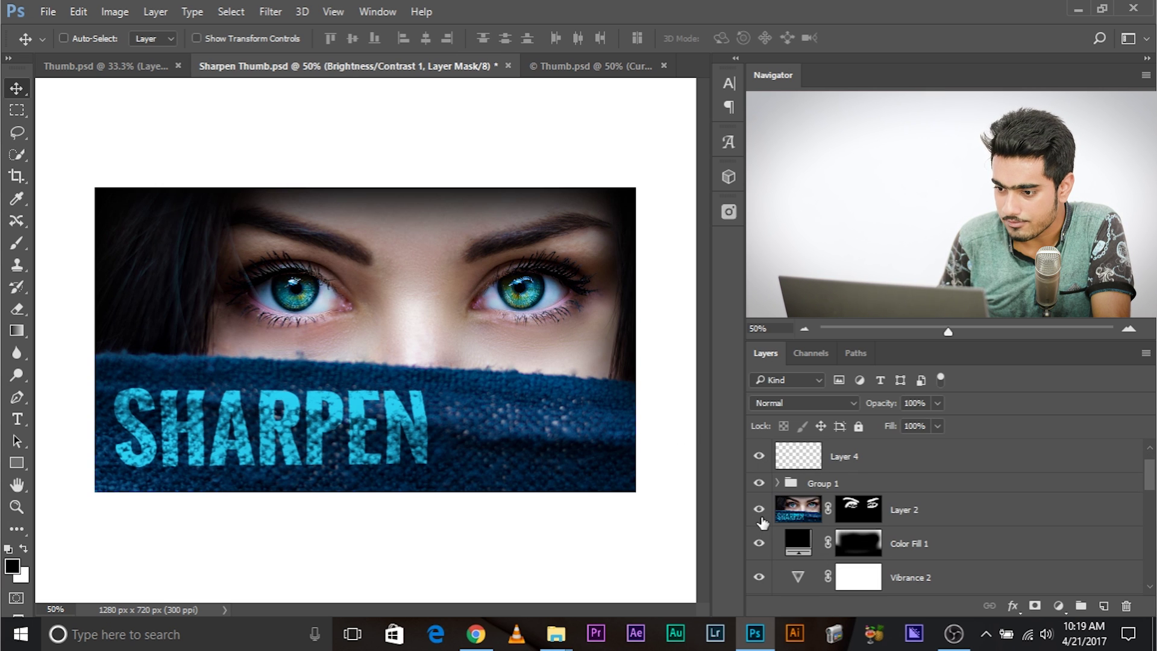
pyautogui.click(759, 509)
pyautogui.scroll(-2, 761, 542)
# Compare the image with and without Color Fill 1, leaving the vignette hidden.
pyautogui.click(759, 475)
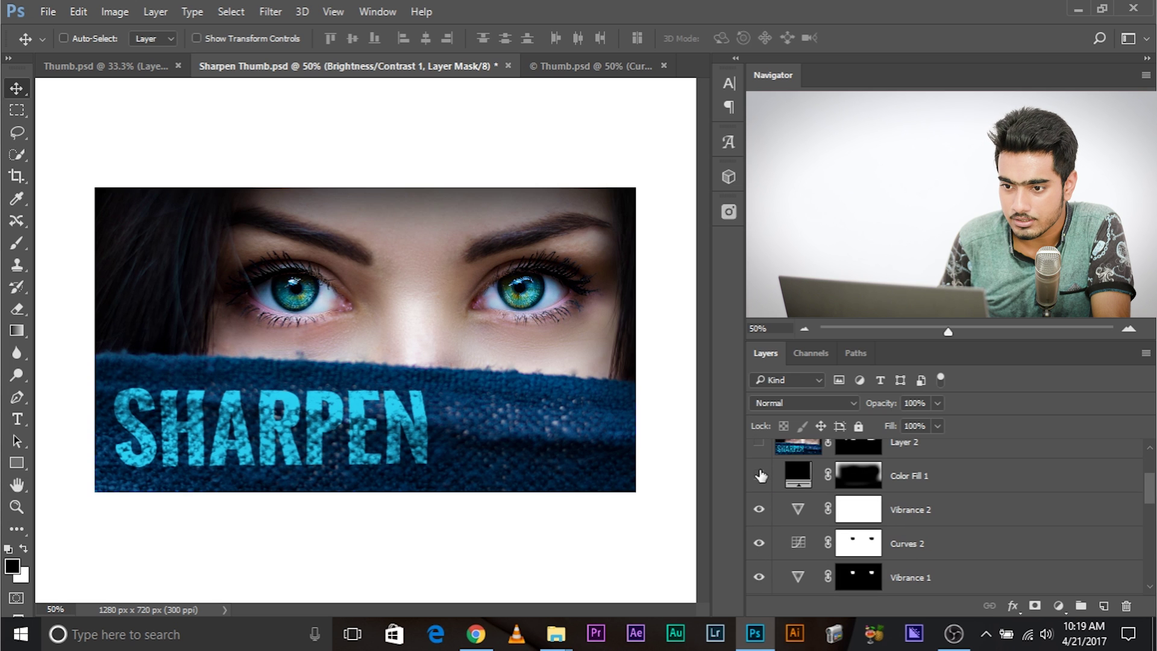
pyautogui.click(759, 475)
pyautogui.click(759, 476)
pyautogui.scroll(-2, 759, 510)
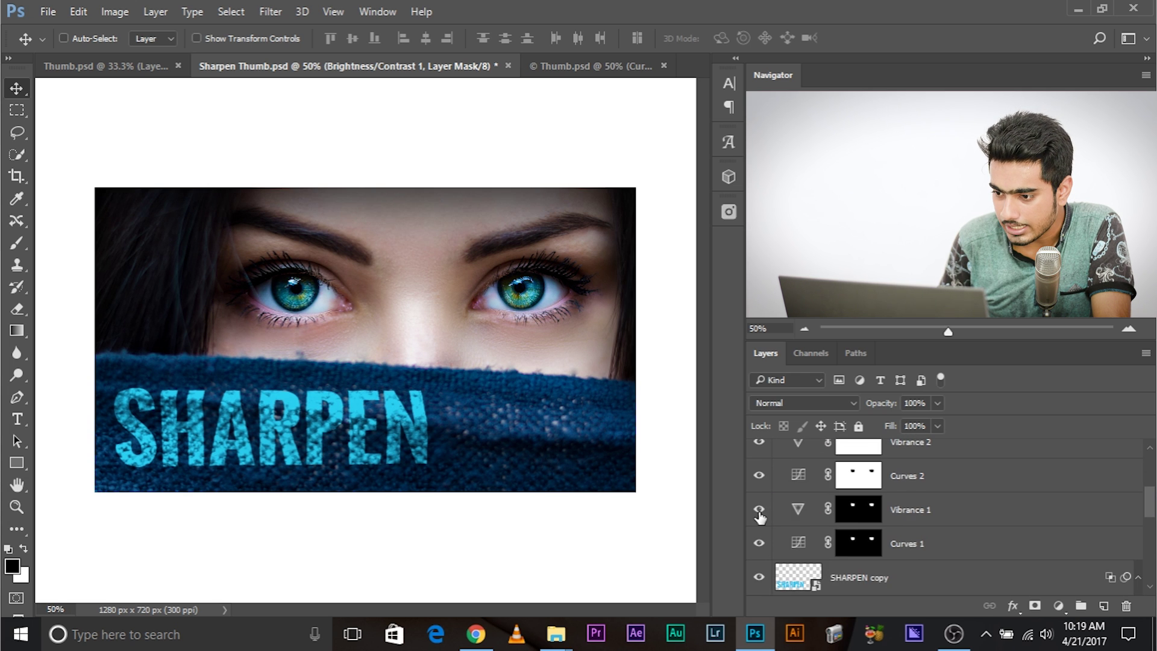
pyautogui.scroll(-4, 761, 546)
pyautogui.scroll(6, 761, 548)
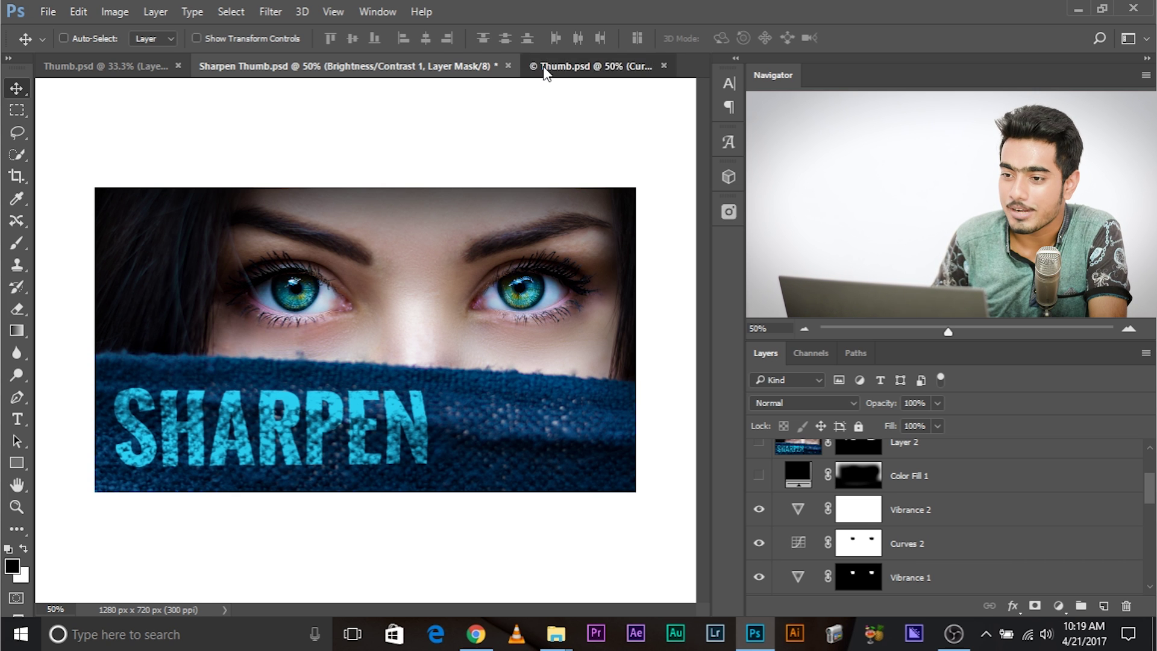
# Switch to the whiten EYEBROWS Thumb.psd and hide the Group 1 text.
pyautogui.click(593, 66)
pyautogui.scroll(1, 840, 546)
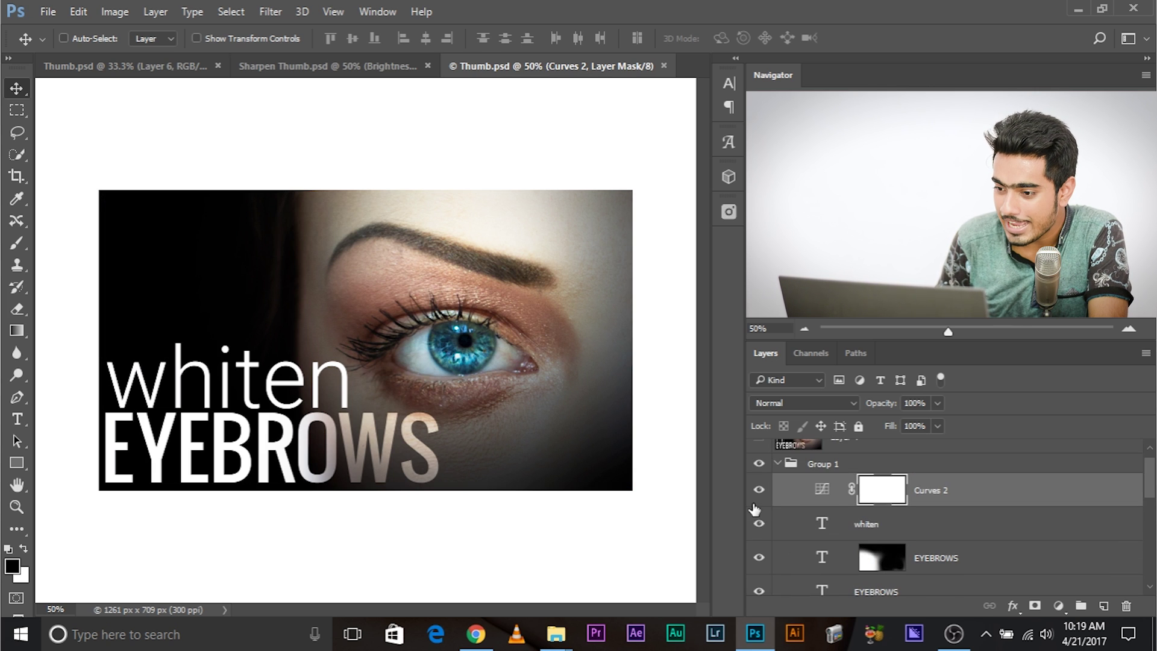
pyautogui.scroll(1, 755, 510)
pyautogui.click(759, 483)
pyautogui.click(759, 482)
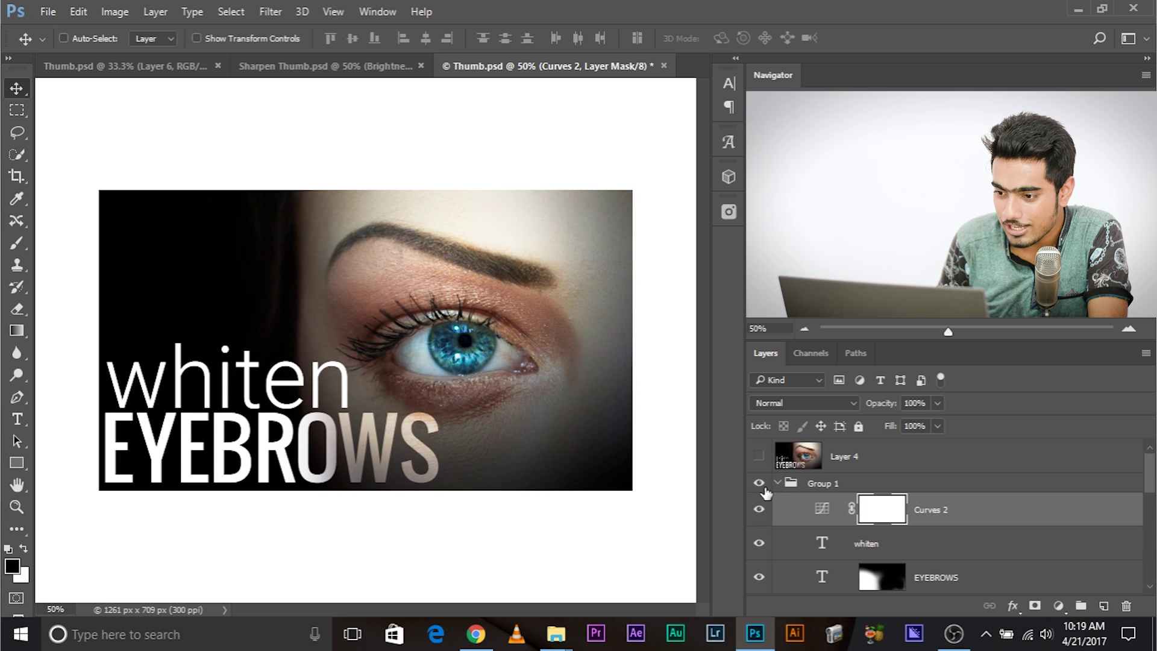
pyautogui.click(759, 483)
pyautogui.scroll(-3, 768, 519)
pyautogui.scroll(3, 764, 520)
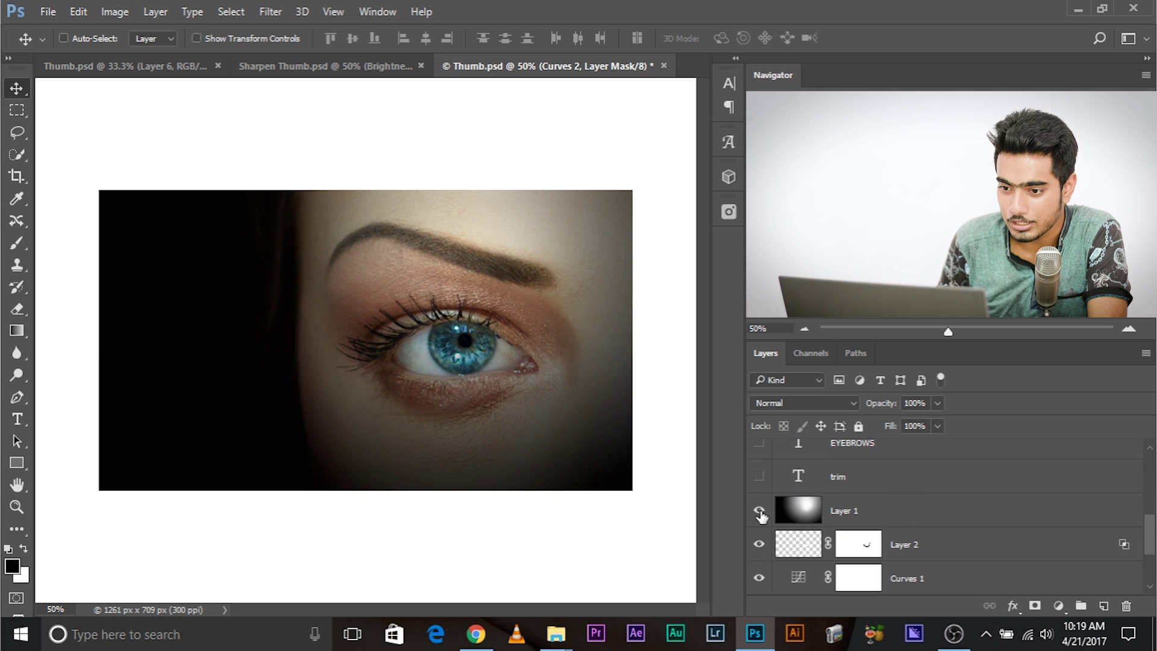
# Compare the zoomed-out eye thumbnail without and with Layer 1's vignette, leaving it on.
pyautogui.click(758, 511)
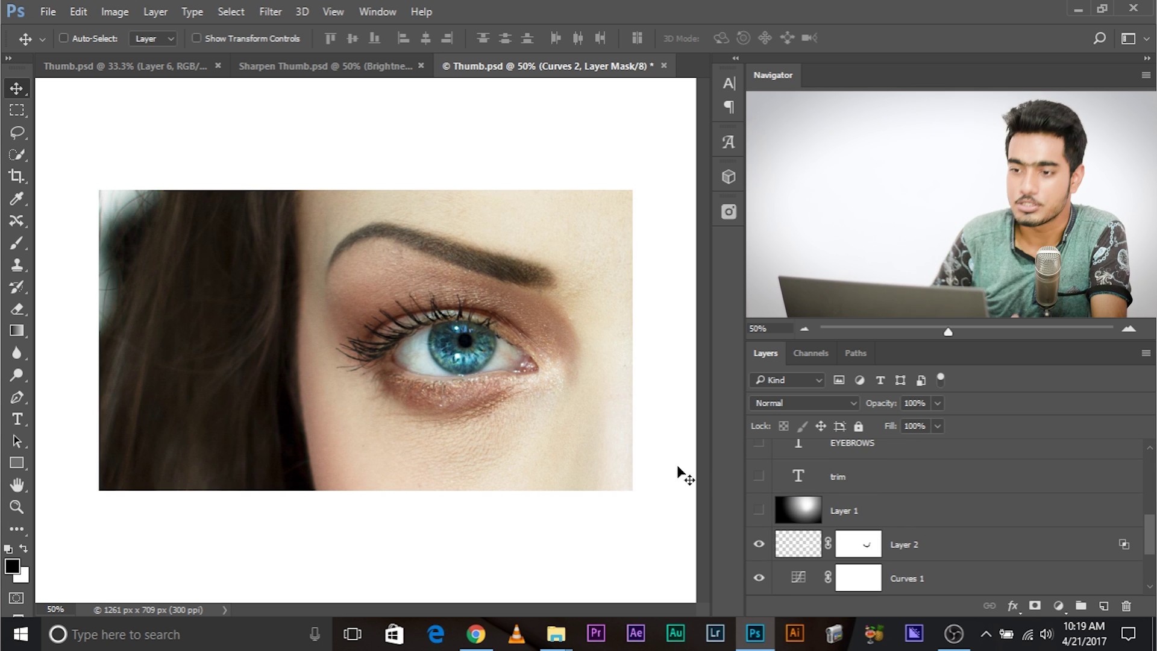
pyautogui.hotkey('ctrl', '-')
pyautogui.hotkey('ctrl', '-')
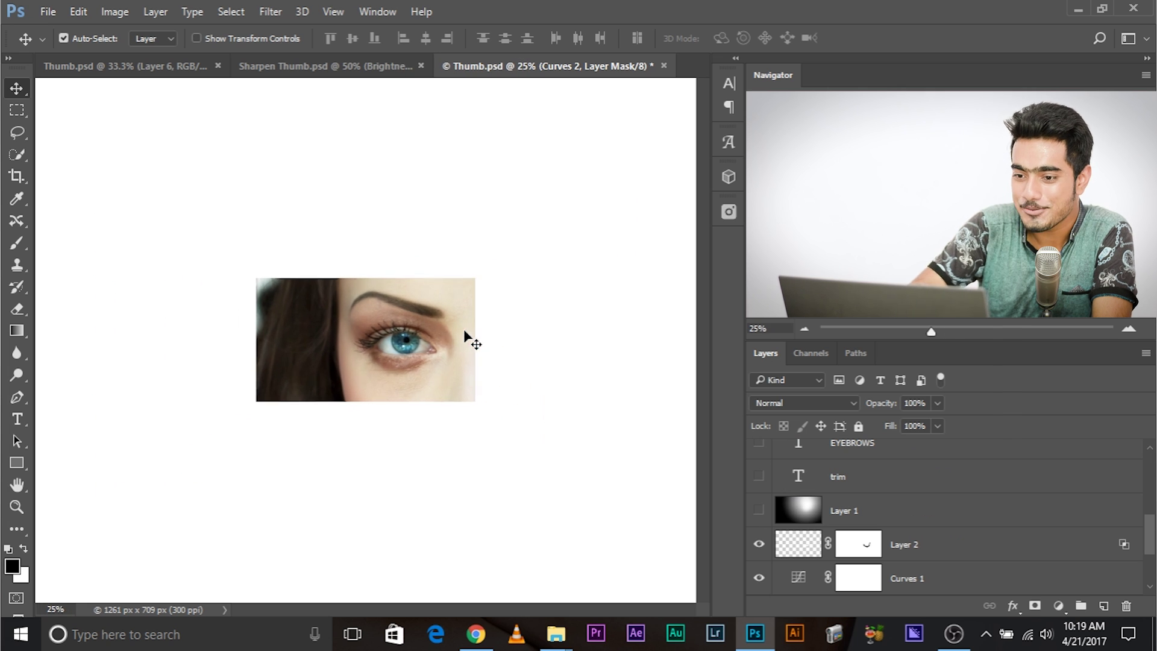
pyautogui.hotkey('ctrl', '-')
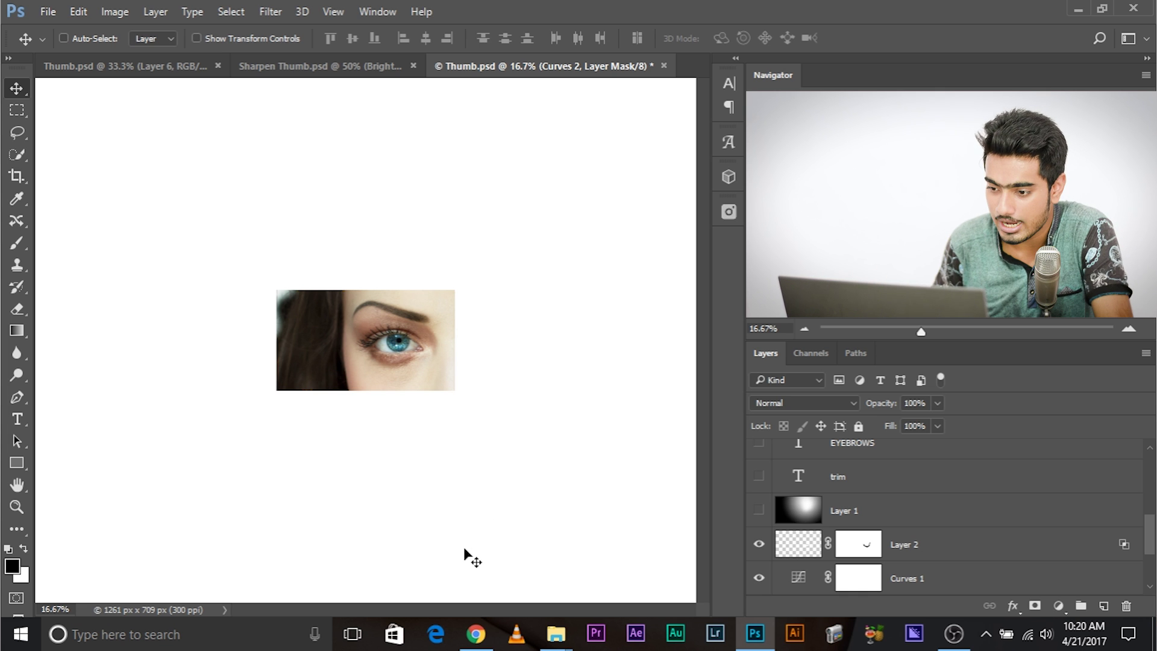
pyautogui.click(759, 510)
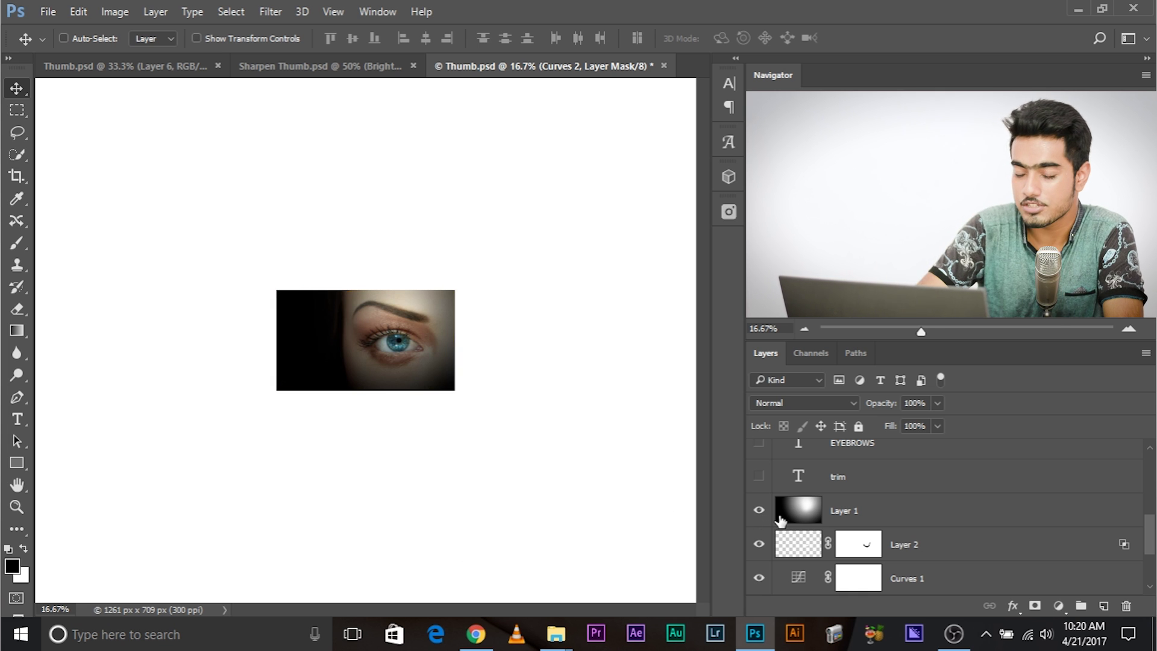
pyautogui.hotkey('ctrl', '+')
pyautogui.hotkey('ctrl', '+')
pyautogui.scroll(3, 844, 465)
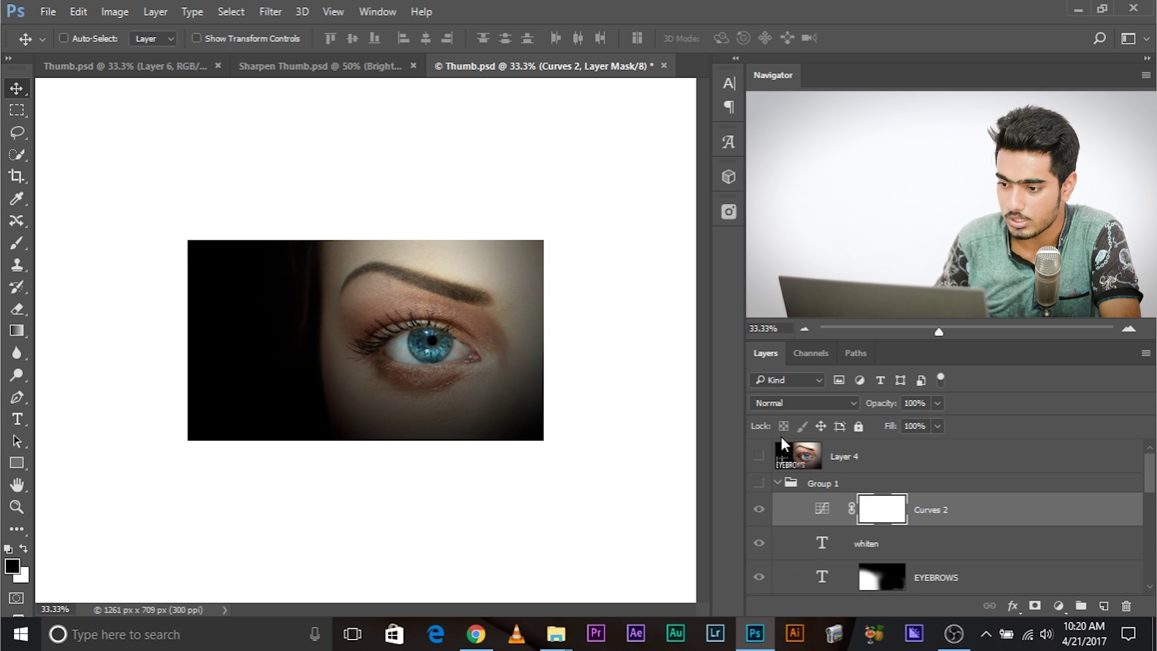